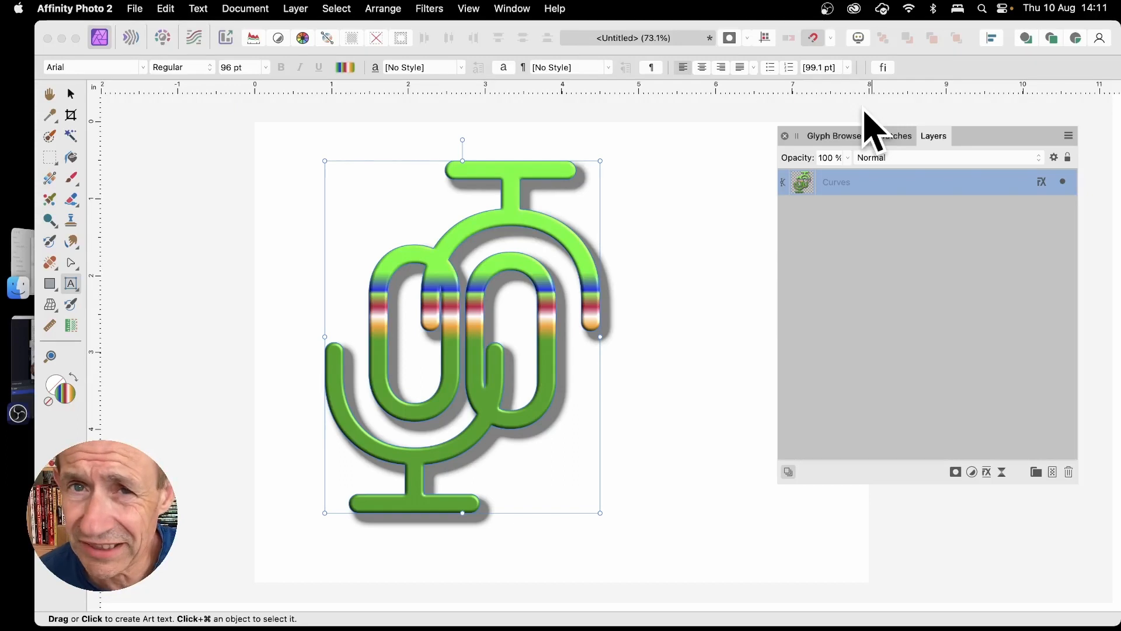
# Bring the Glyph Browser into view.
pyautogui.click(849, 139)
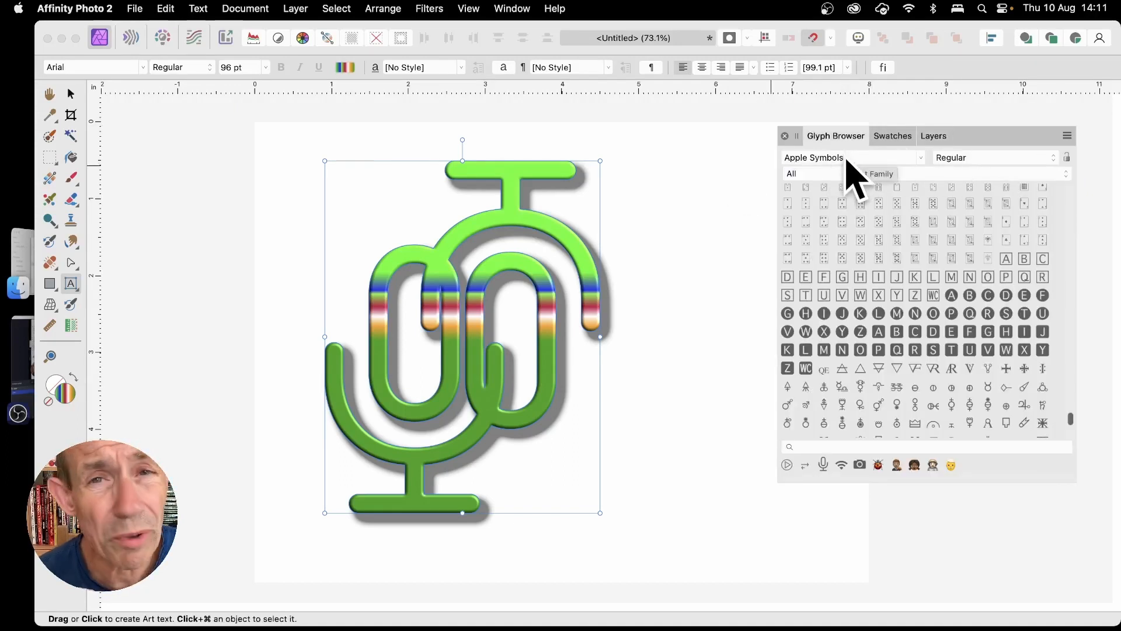
pyautogui.click(514, 8)
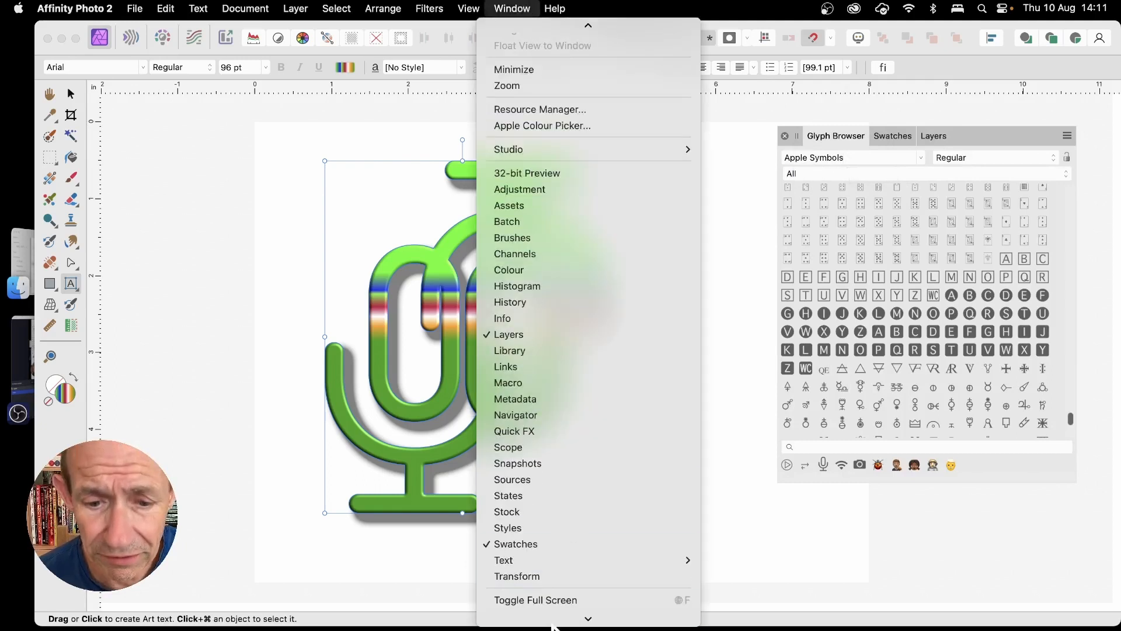
pyautogui.scroll(-2, 549, 526)
pyautogui.moveTo(552, 535)
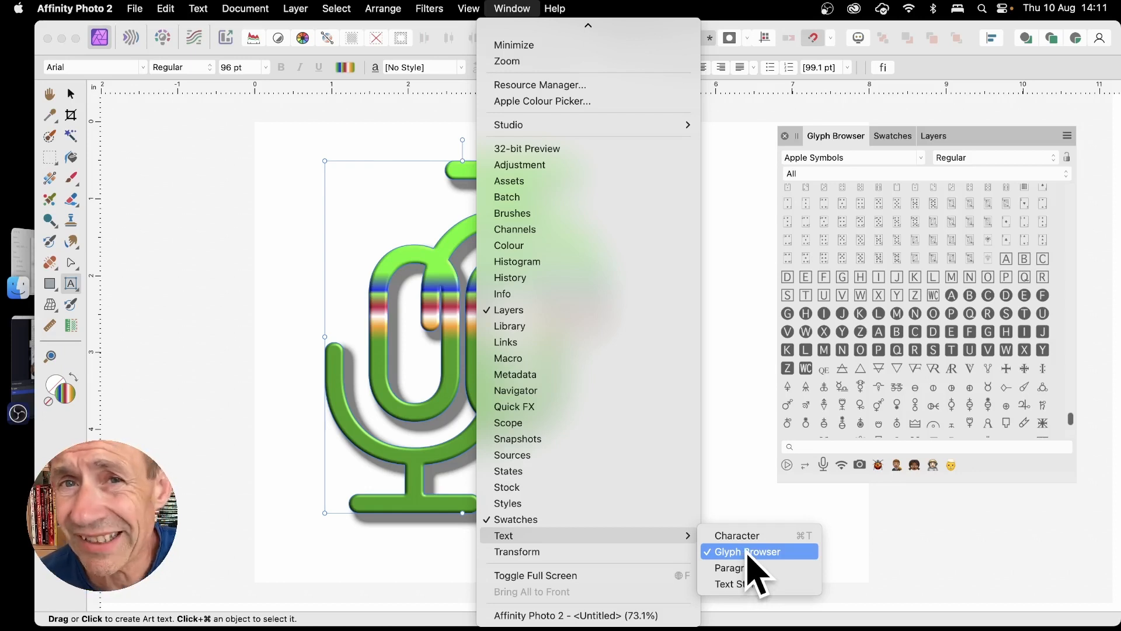
pyautogui.click(839, 137)
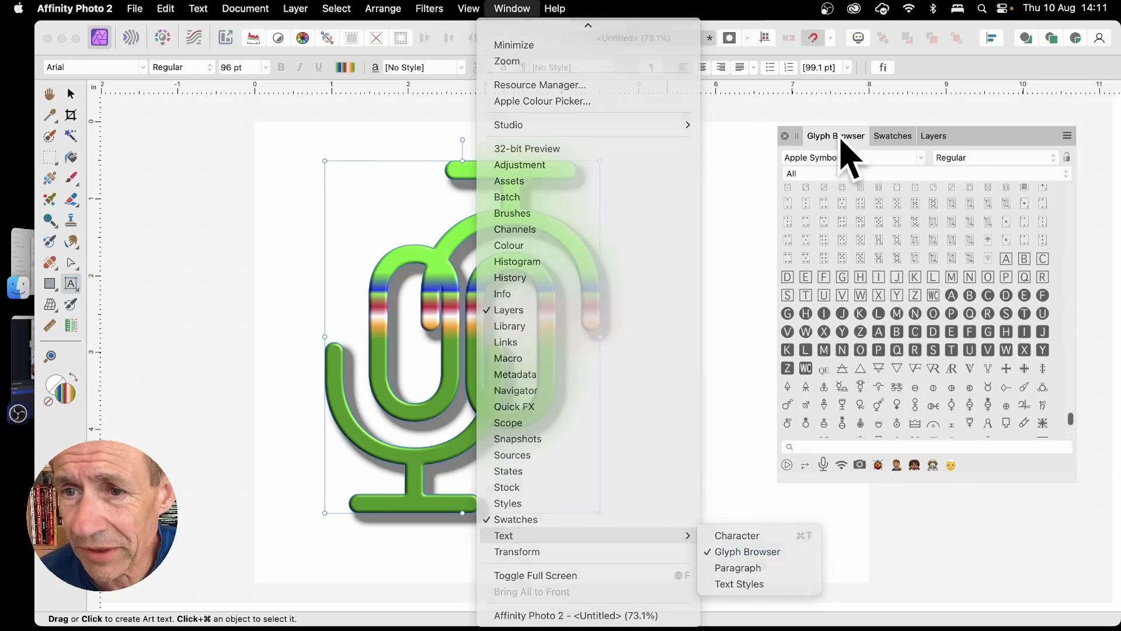
# Delete the existing green microphone artwork and add art text "A" near the middle of the blank page.
pyautogui.press('Delete')
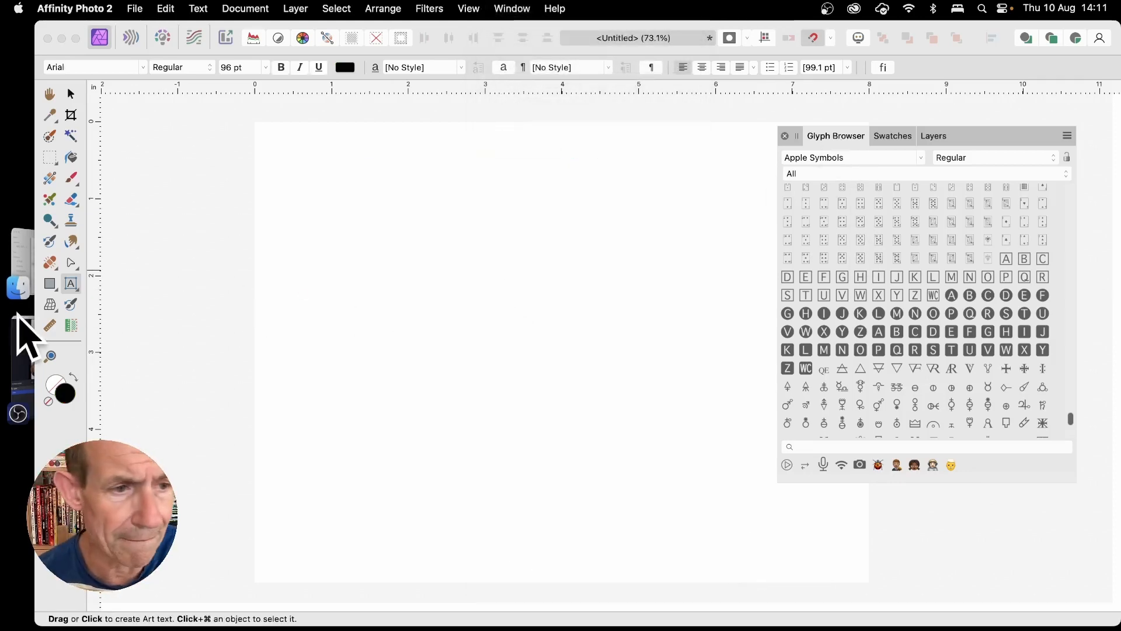
pyautogui.click(457, 312)
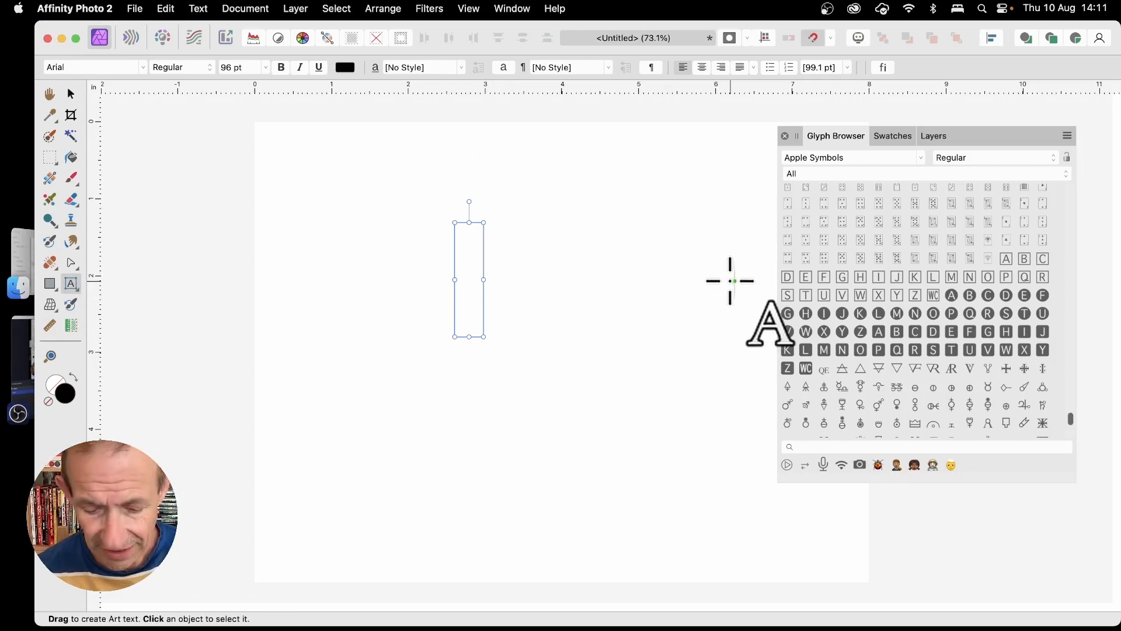
pyautogui.write('A')
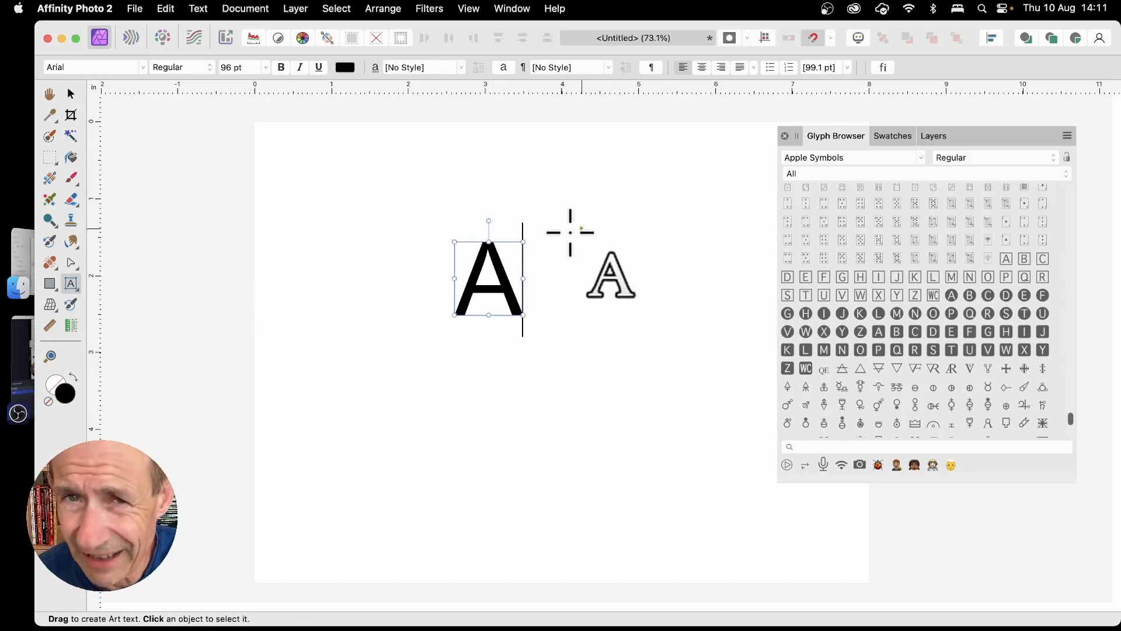
# Replace the letter A with the boxed E glyph from the Apple Symbols font.
pyautogui.moveTo(524, 292); pyautogui.dragTo(441, 278)
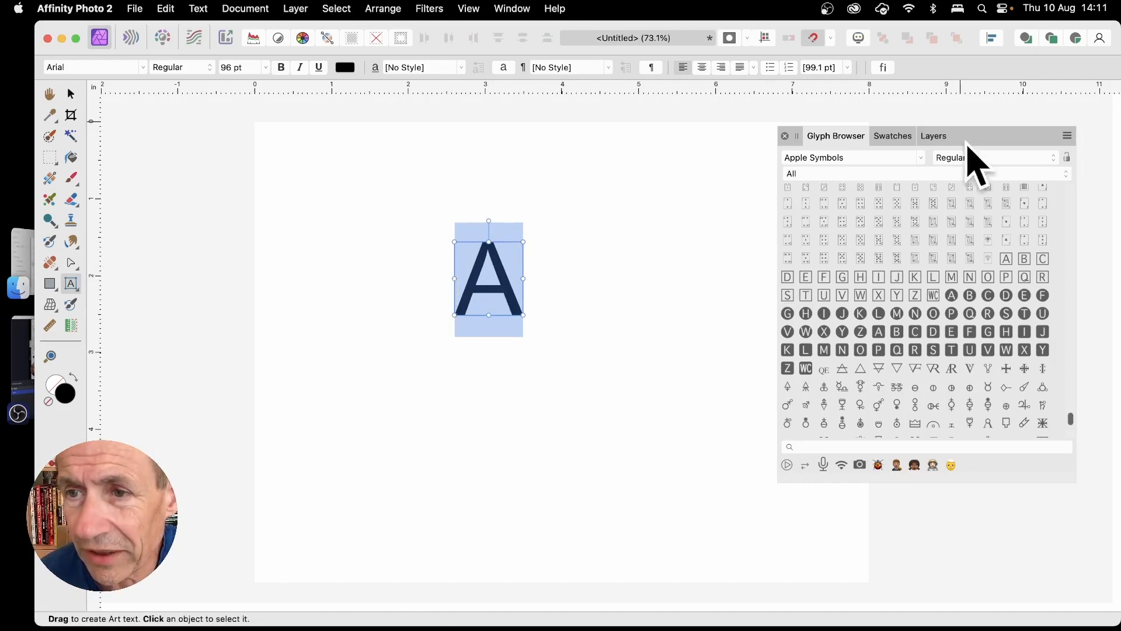
pyautogui.click(921, 158)
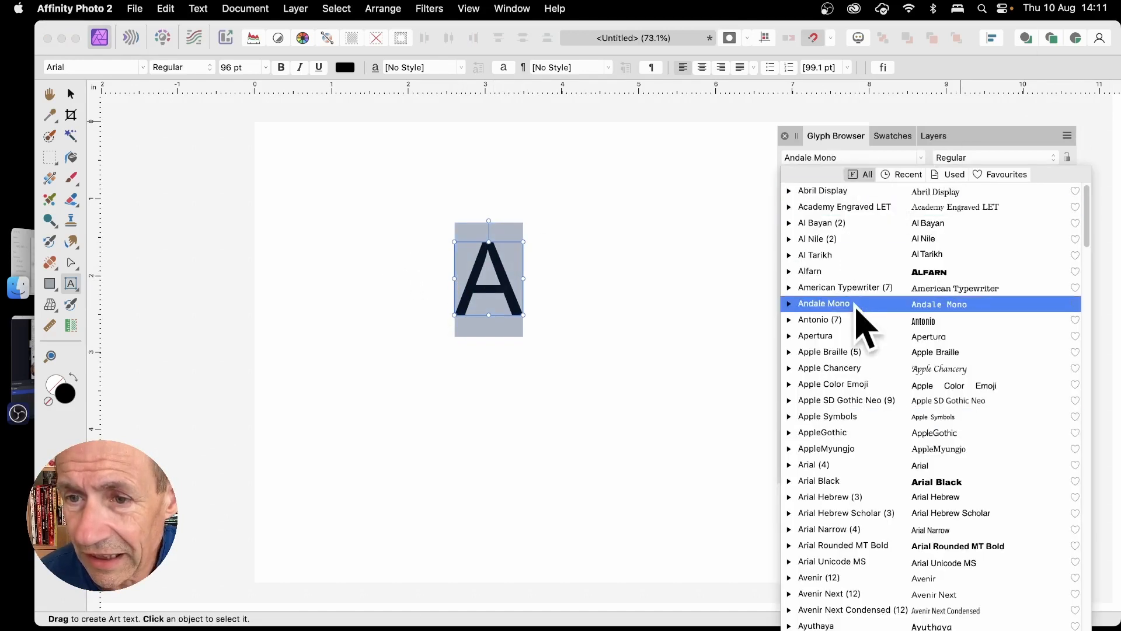
pyautogui.click(835, 416)
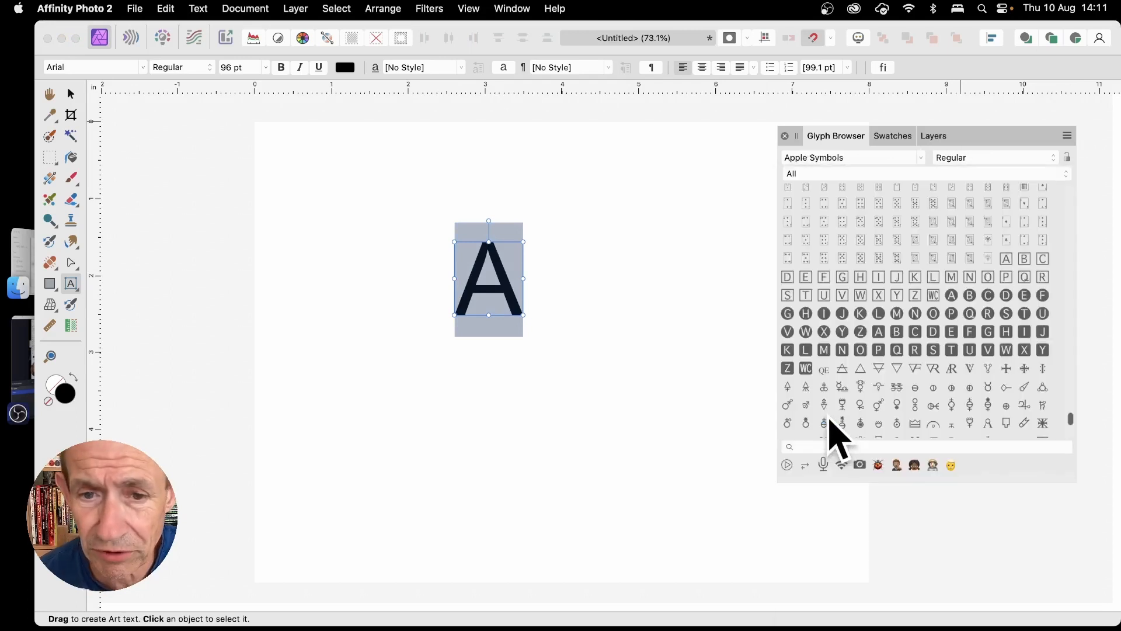
pyautogui.doubleClick(806, 278)
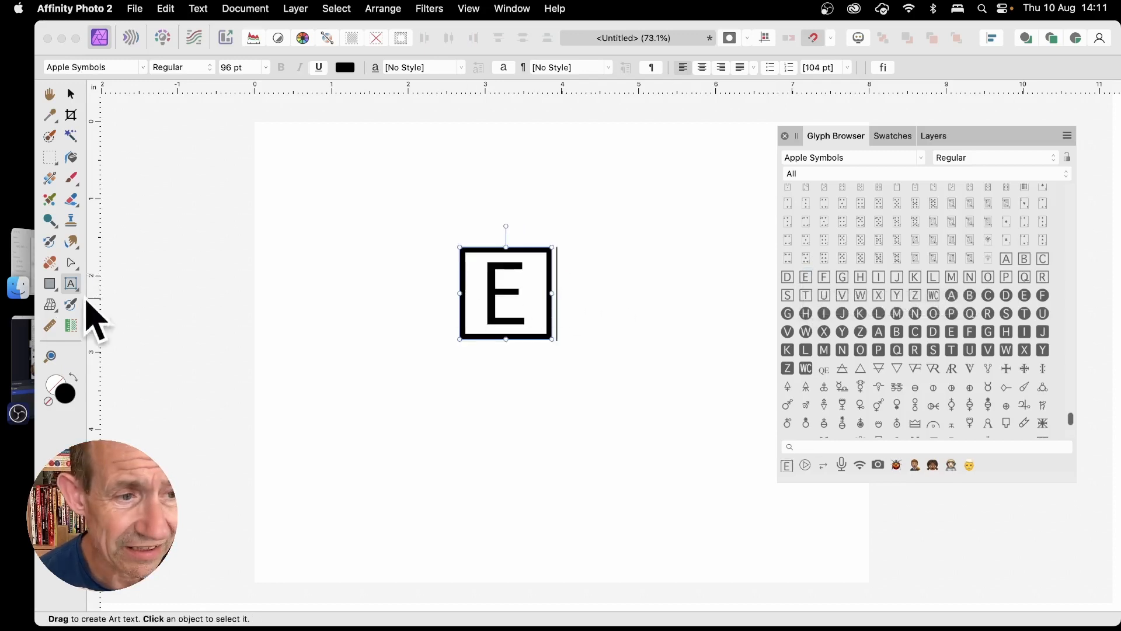
# Replace the boxed E with the joined MB glyph from further down the Apple Symbols set.
pyautogui.doubleClick(543, 297)
pyautogui.scroll(-5, 914, 386)
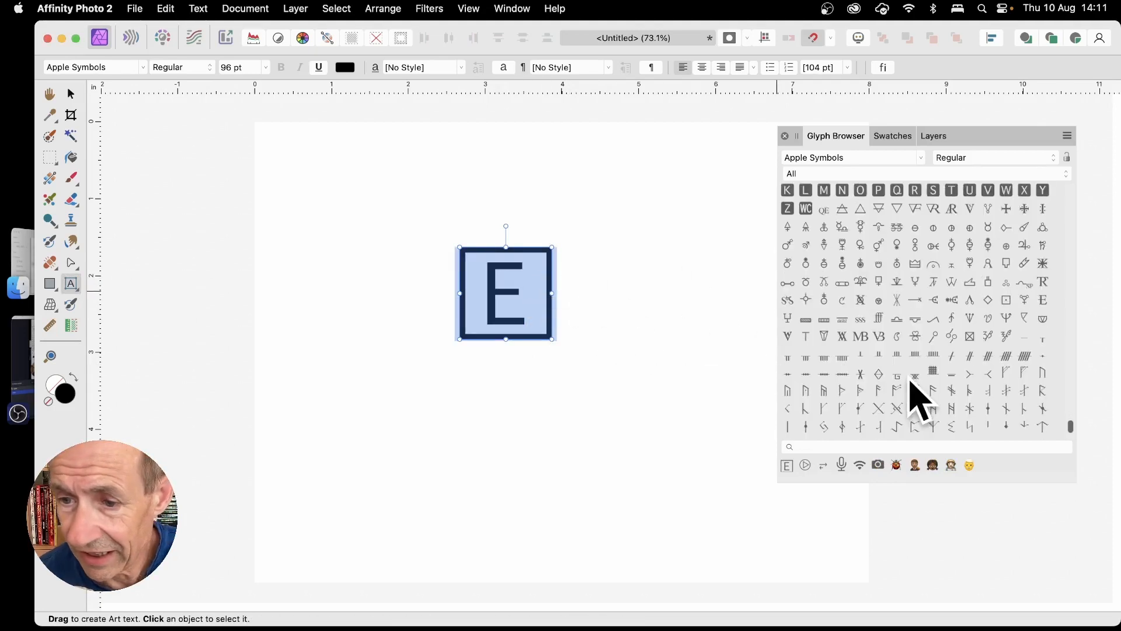
pyautogui.scroll(-2, 920, 403)
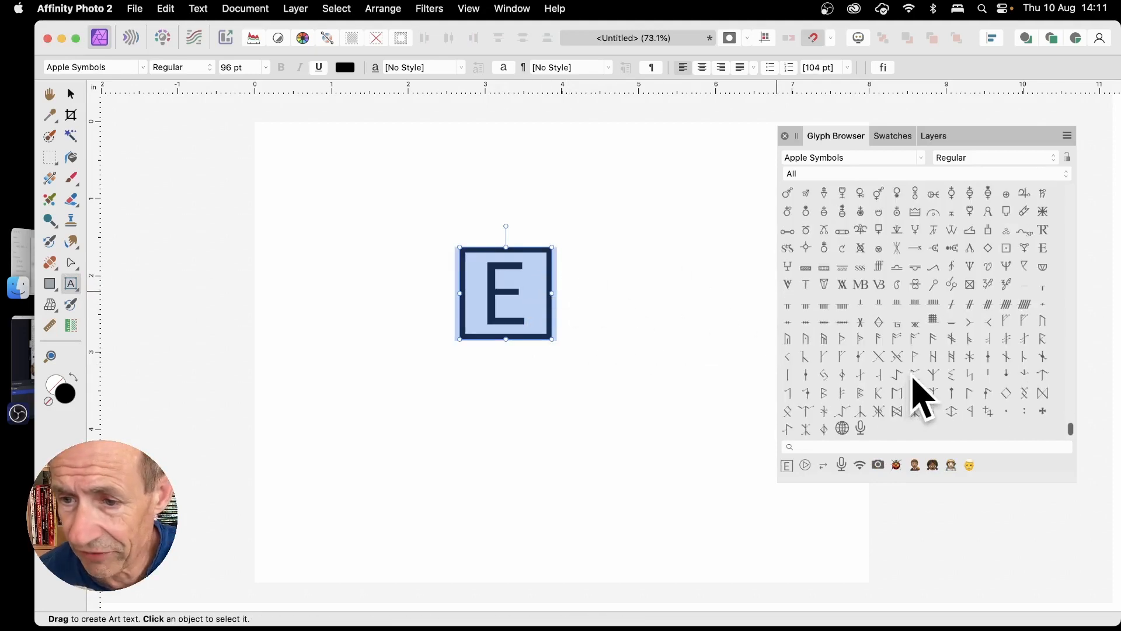
pyautogui.doubleClick(860, 285)
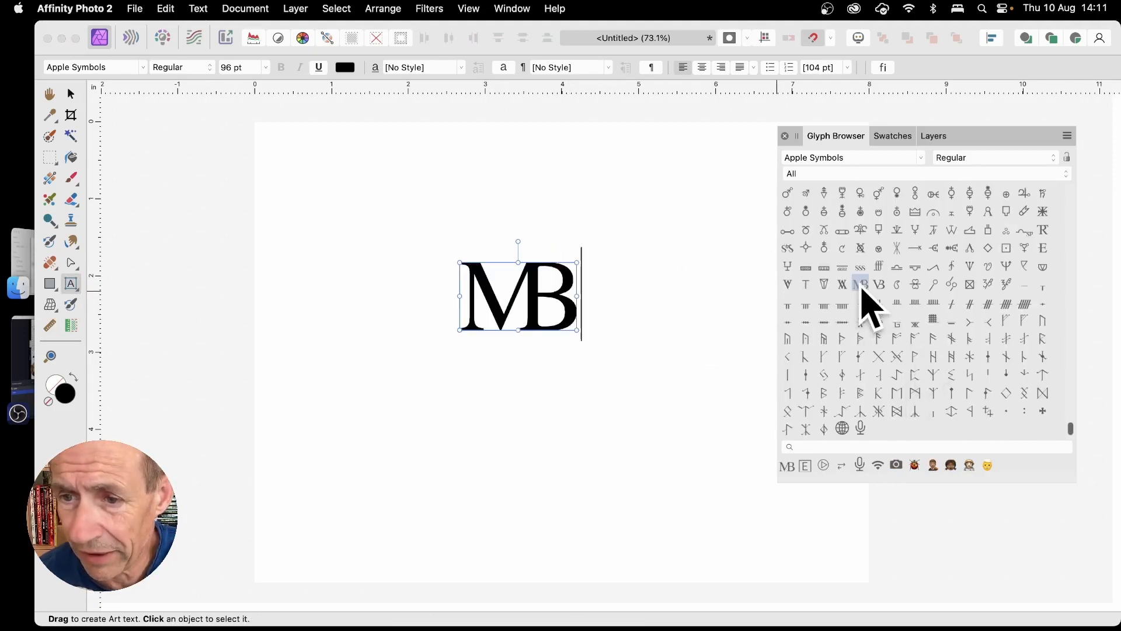
# Replace the selected character with the MICROPHONE glyph at the end of the Apple Symbols set.
pyautogui.doubleClick(558, 303)
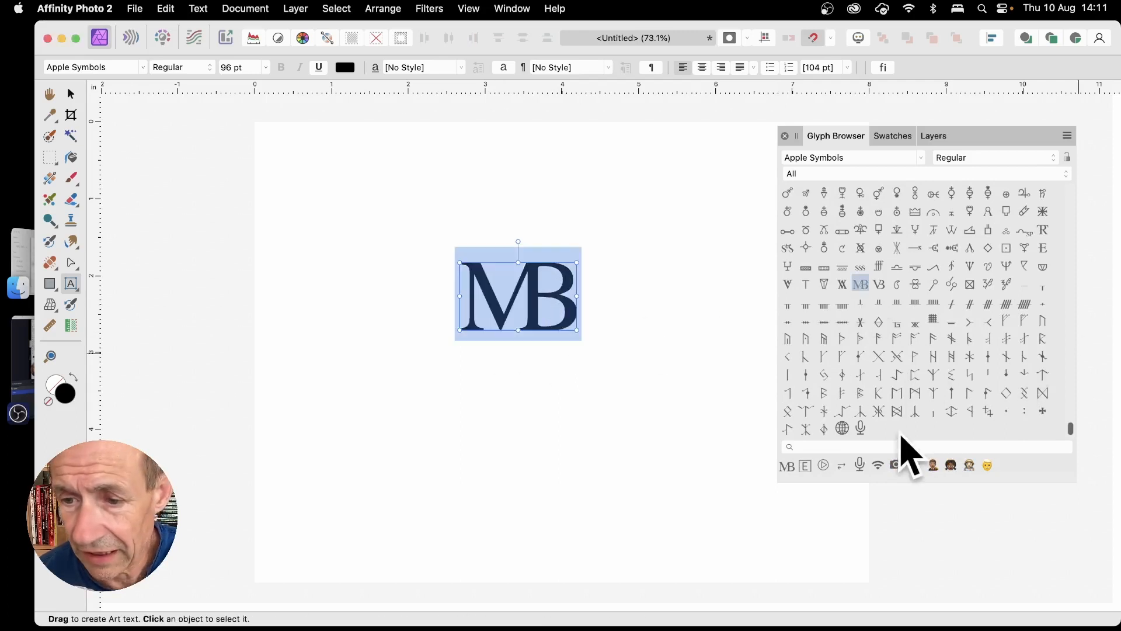
pyautogui.click(860, 428)
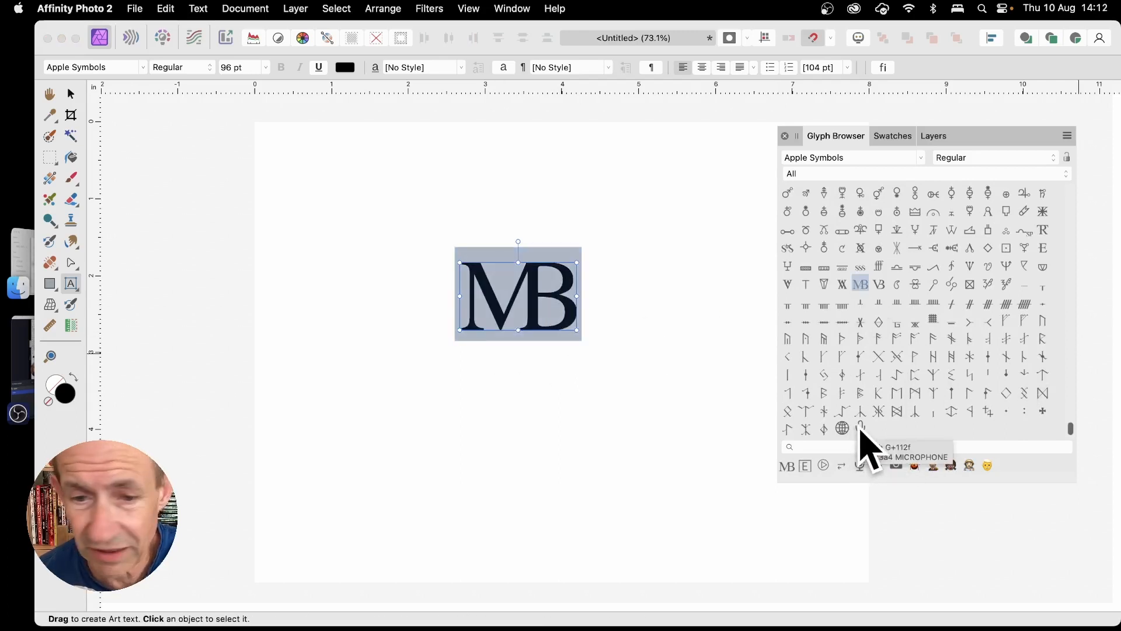
pyautogui.click(860, 428)
pyautogui.doubleClick(861, 429)
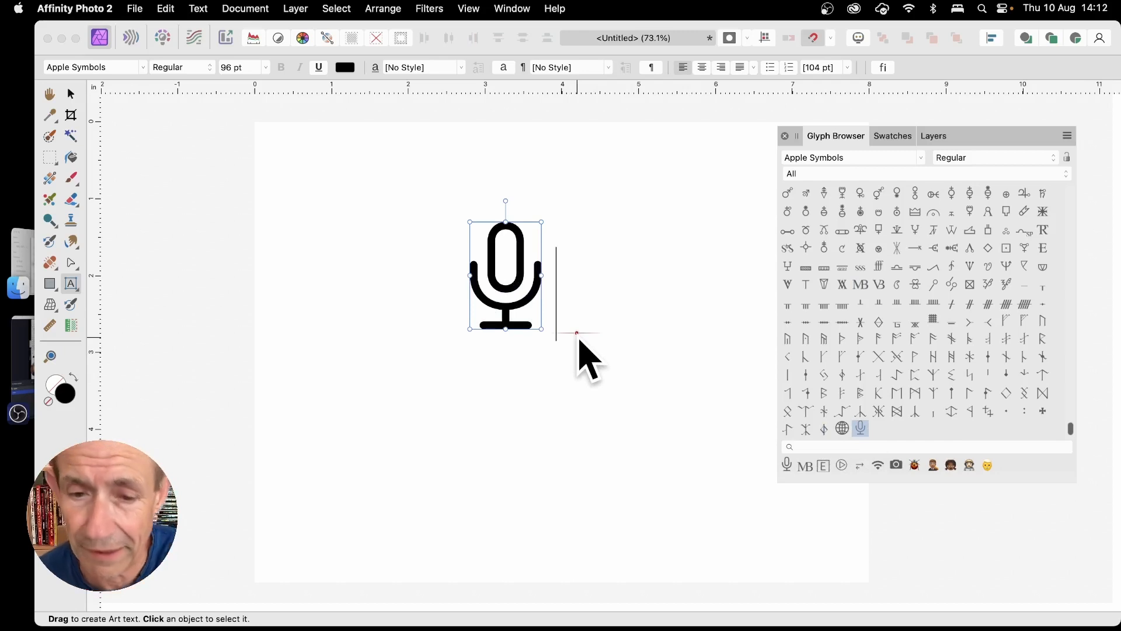
# Enlarge the microphone glyph to about 297 pt and position it in the upper middle of the page.
pyautogui.click(70, 94)
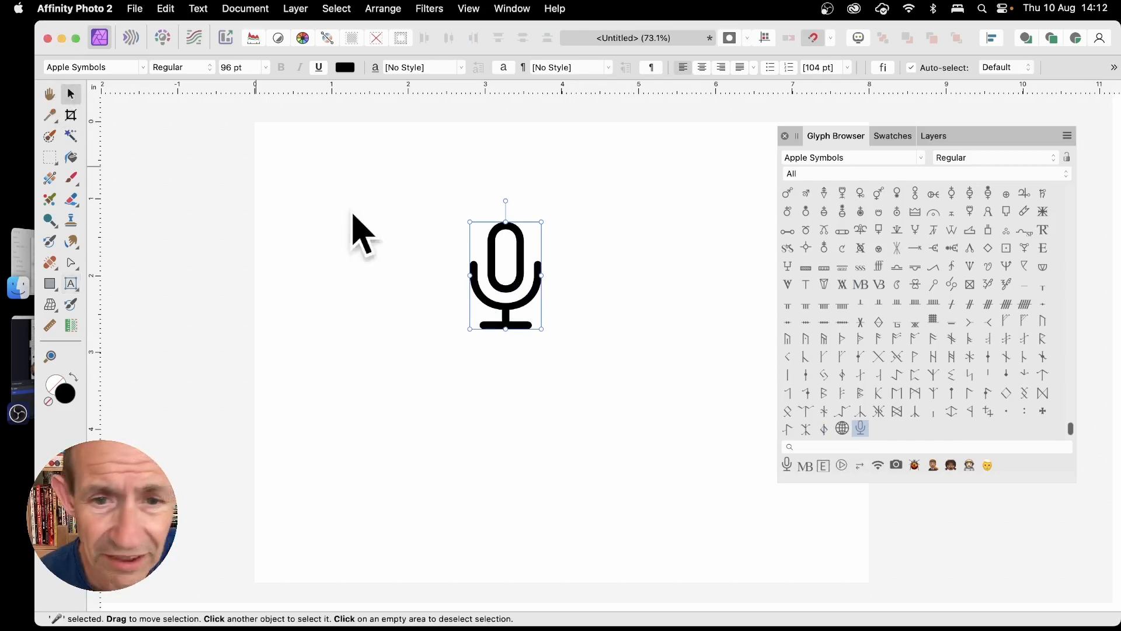
pyautogui.moveTo(541, 328); pyautogui.dragTo(653, 496)
pyautogui.moveTo(593, 362); pyautogui.dragTo(539, 288)
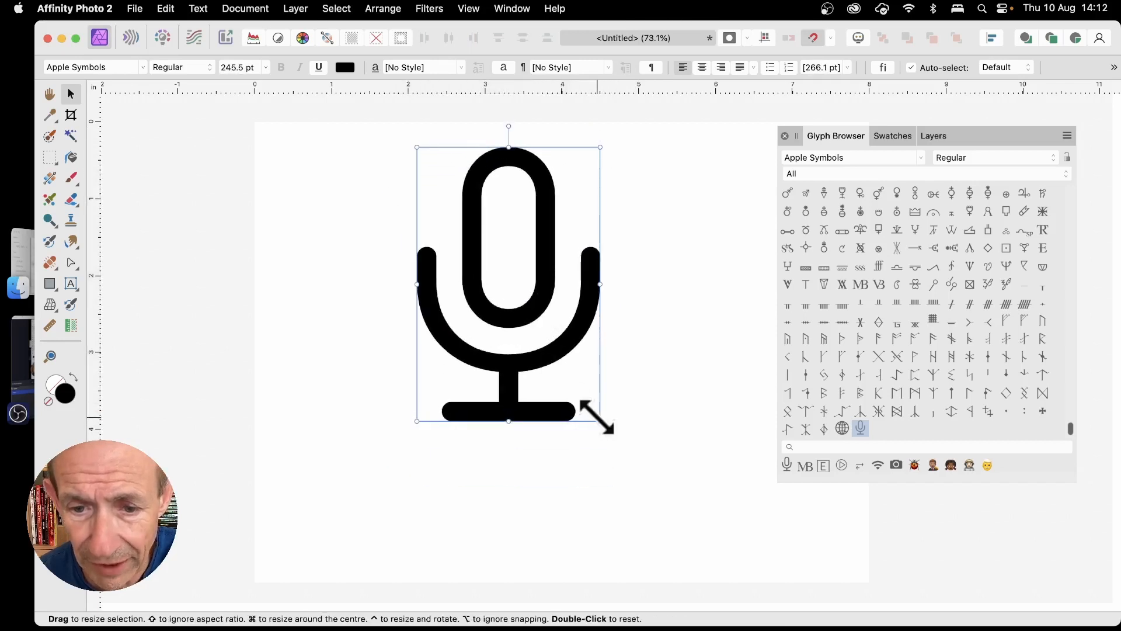
pyautogui.moveTo(600, 421); pyautogui.dragTo(639, 479)
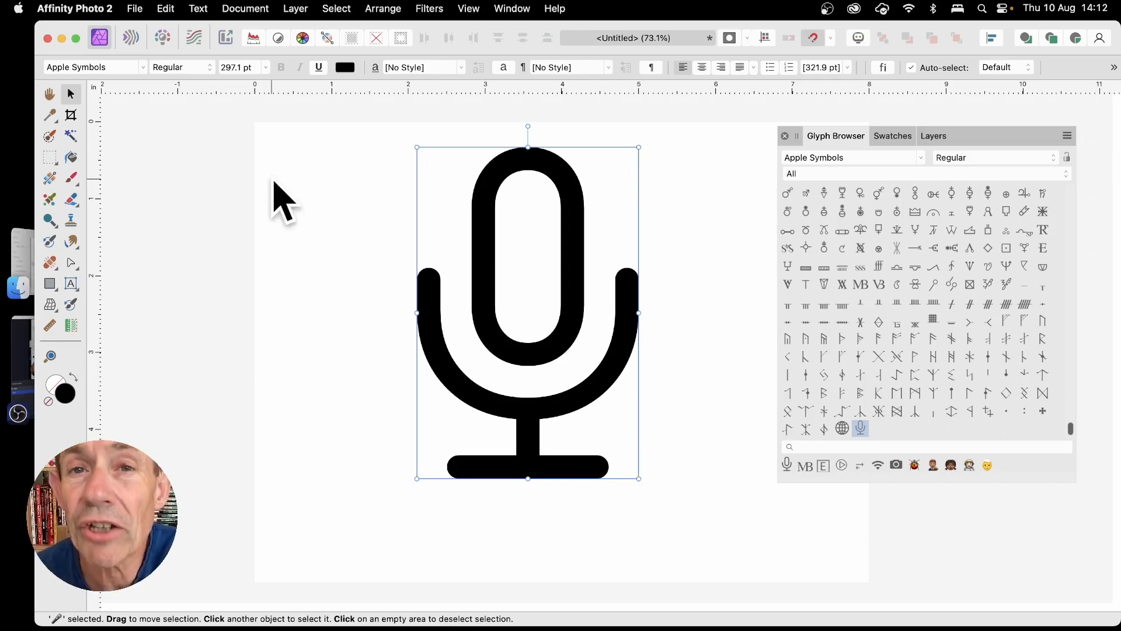
# Convert the microphone text to curves and pull the capsule's inner top node down to form a pointed spike.
pyautogui.click(71, 263)
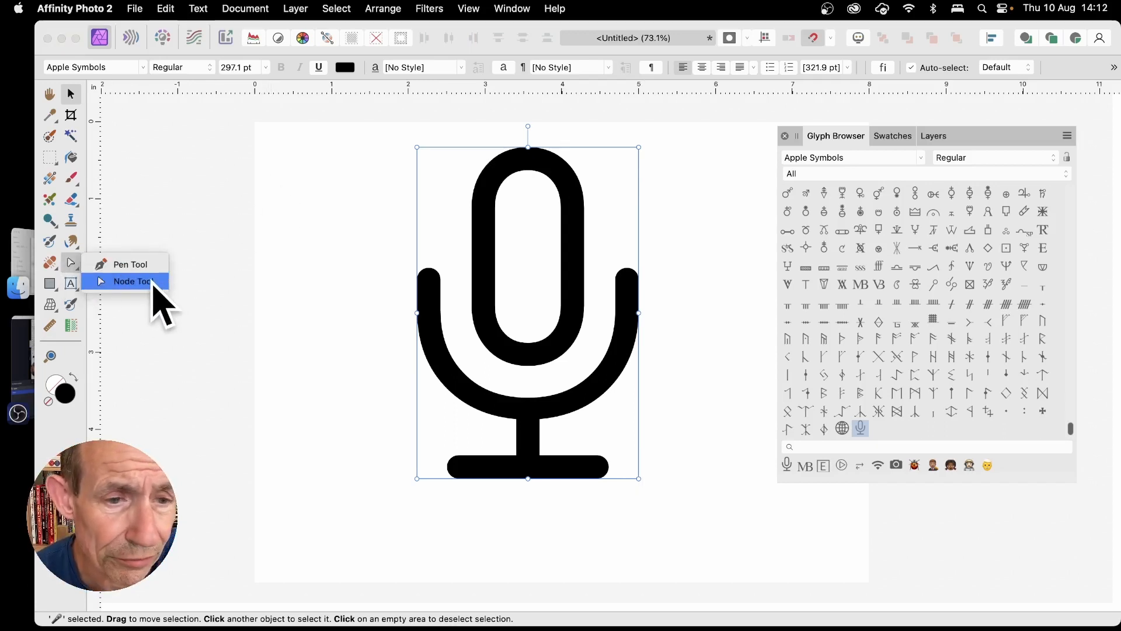
pyautogui.click(150, 282)
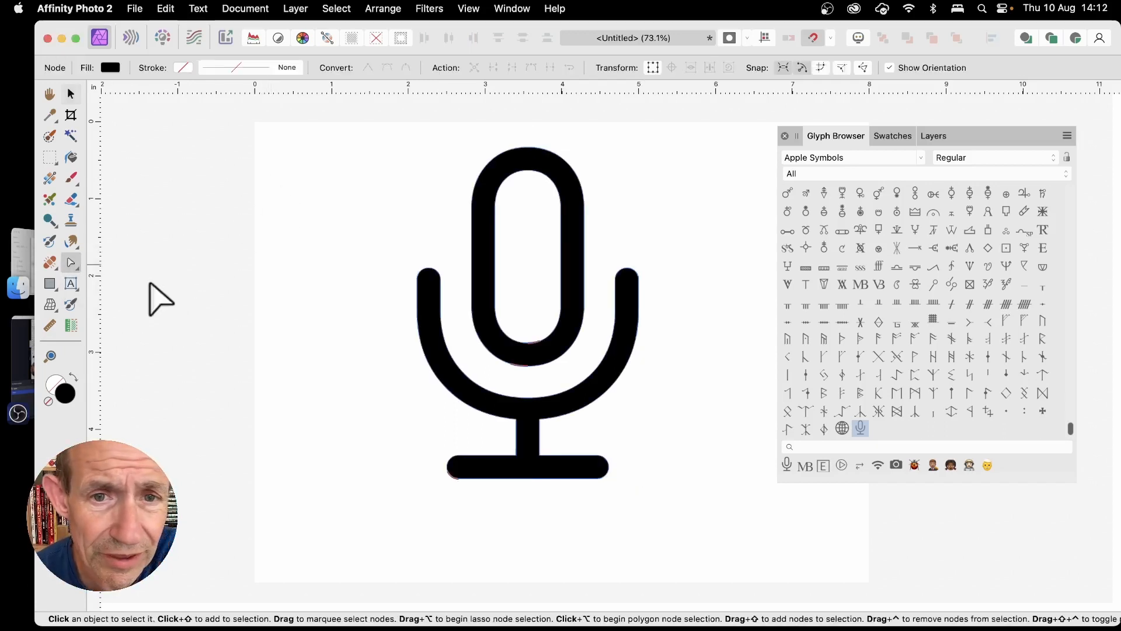
pyautogui.rightClick(553, 163)
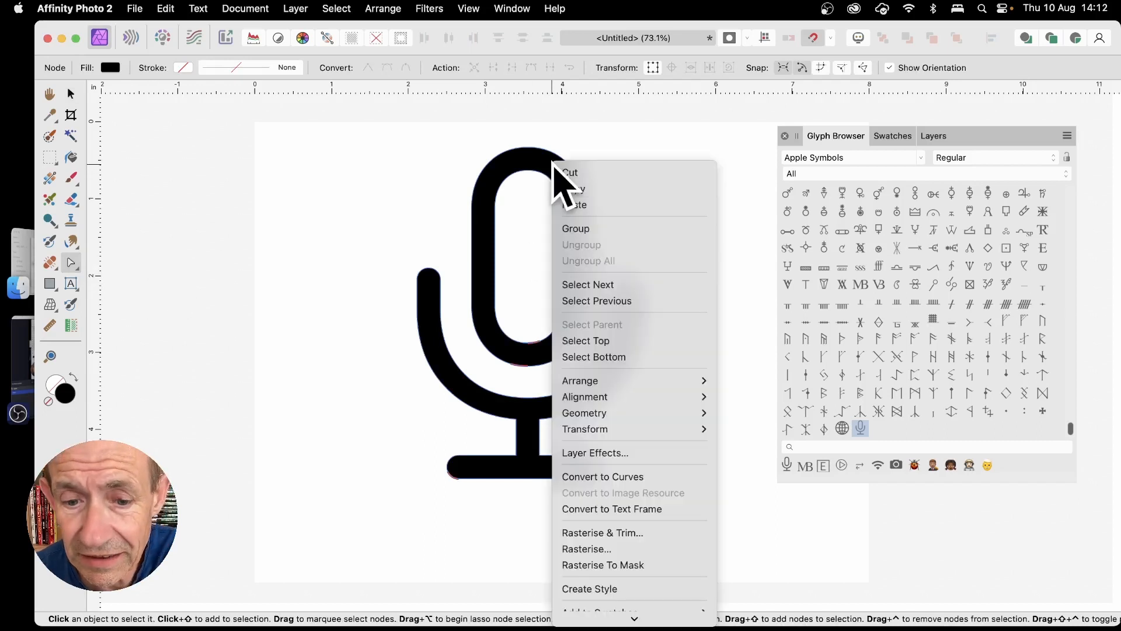
pyautogui.click(653, 484)
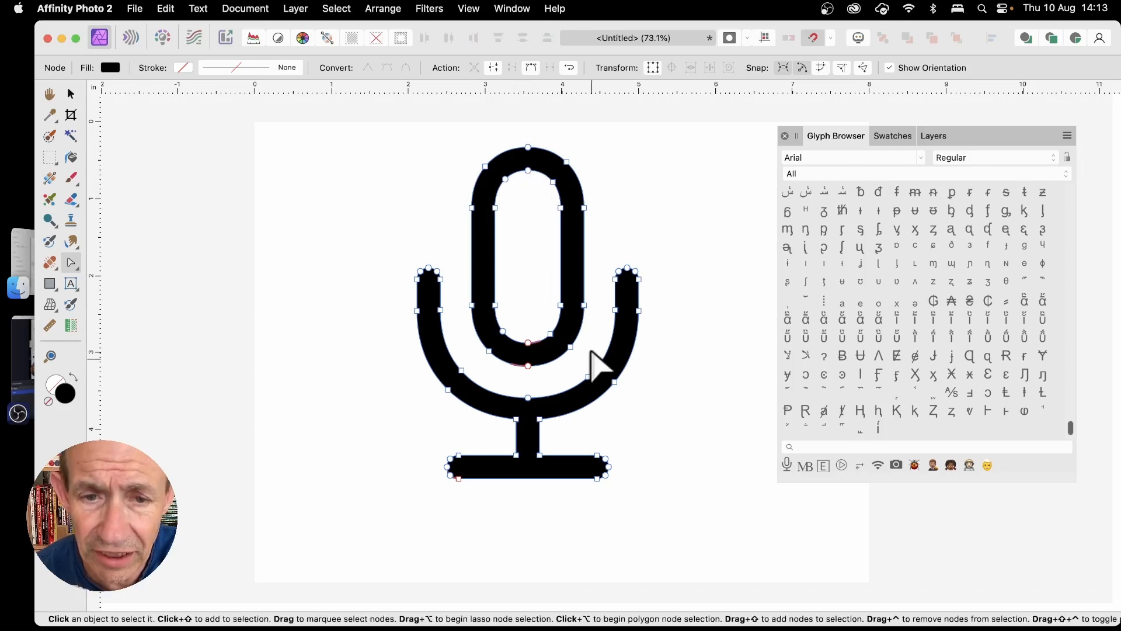
pyautogui.moveTo(526, 181); pyautogui.dragTo(530, 272)
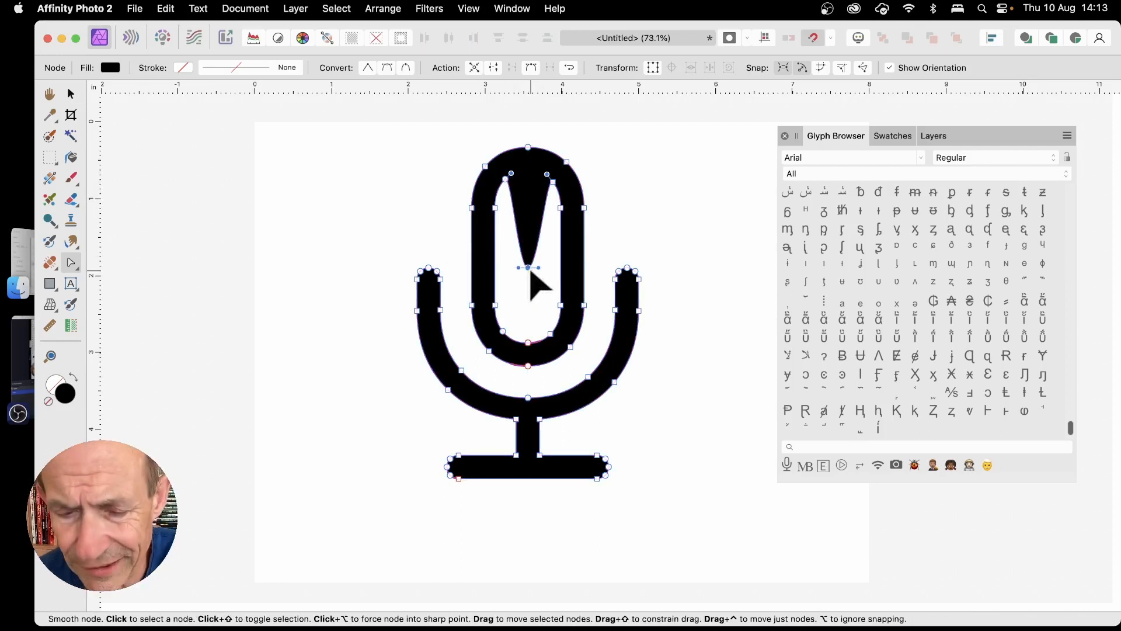
# Shrink and reposition the microphone shape, and place a duplicate of it above and to the right.
pyautogui.press('v')
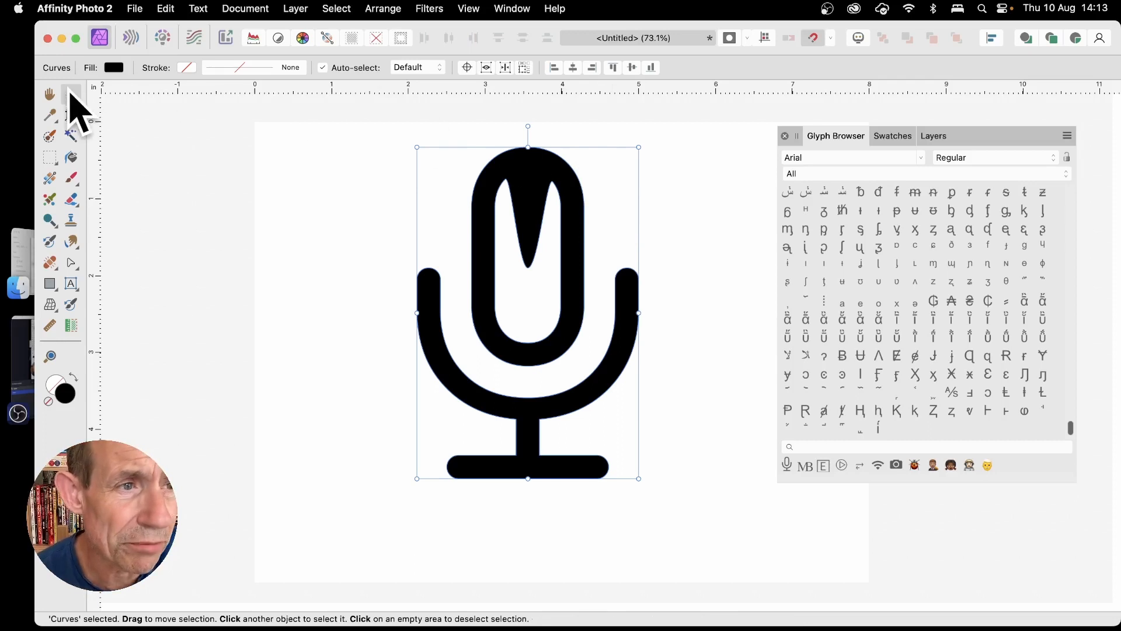
pyautogui.moveTo(526, 220); pyautogui.dragTo(497, 270)
pyautogui.moveTo(388, 195); pyautogui.dragTo(431, 260)
pyautogui.moveTo(521, 280)
pyautogui.mouseDown()
pyautogui.moveTo(471, 243)
pyautogui.moveTo(566, 238)
pyautogui.moveTo(631, 175)
pyautogui.moveTo(629, 132)
pyautogui.moveTo(608, 164)
pyautogui.mouseUp()
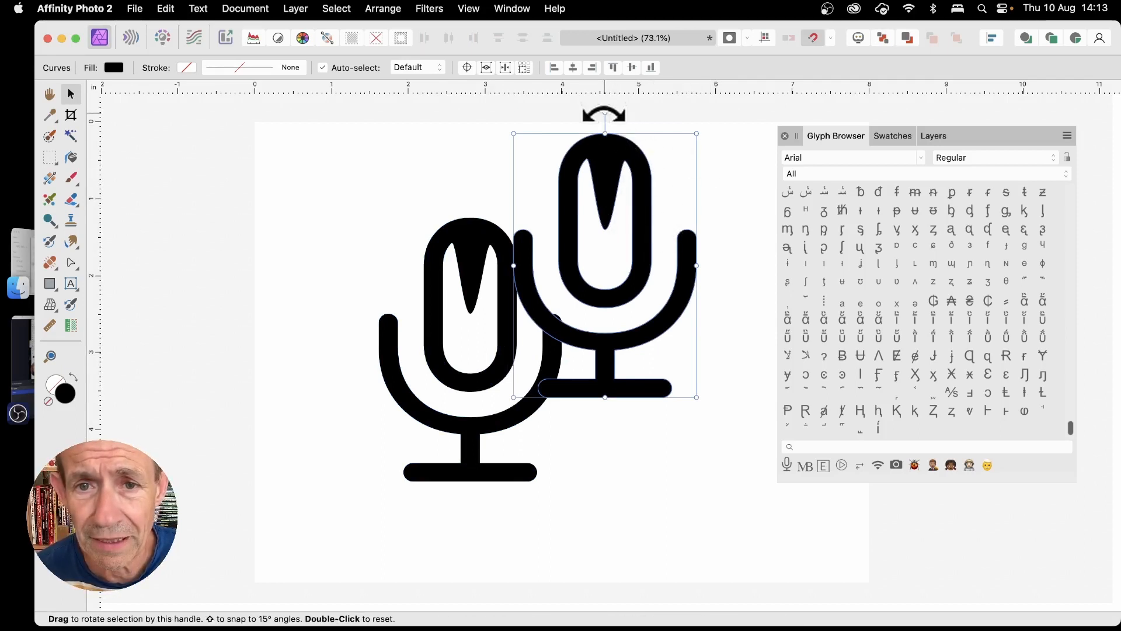
# Rotate the duplicate microphone upside down and move it so its arc interlocks with the original's arc.
pyautogui.moveTo(612, 113)
pyautogui.mouseDown()
pyautogui.moveTo(718, 350)
pyautogui.moveTo(638, 421)
pyautogui.moveTo(590, 420)
pyautogui.moveTo(605, 418)
pyautogui.mouseUp()
pyautogui.moveTo(625, 201)
pyautogui.mouseDown()
pyautogui.moveTo(641, 220)
pyautogui.moveTo(636, 246)
pyautogui.mouseUp()
pyautogui.click(458, 147)
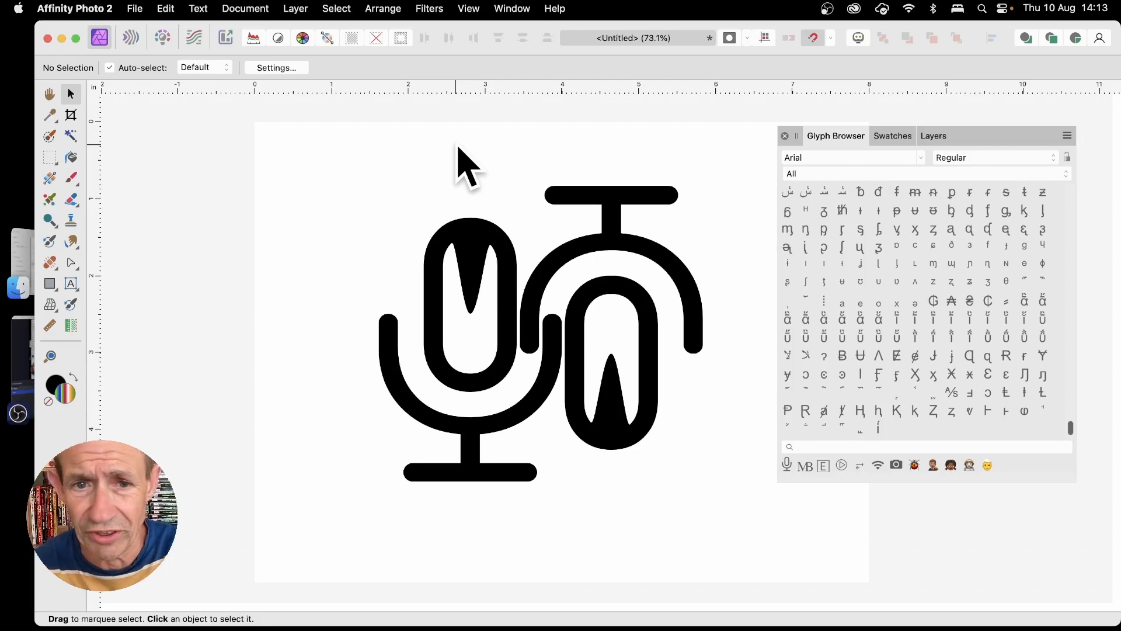
# Select both microphone shapes and combine them into one curves object with the Add geometry operation.
pyautogui.moveTo(326, 132); pyautogui.dragTo(755, 528)
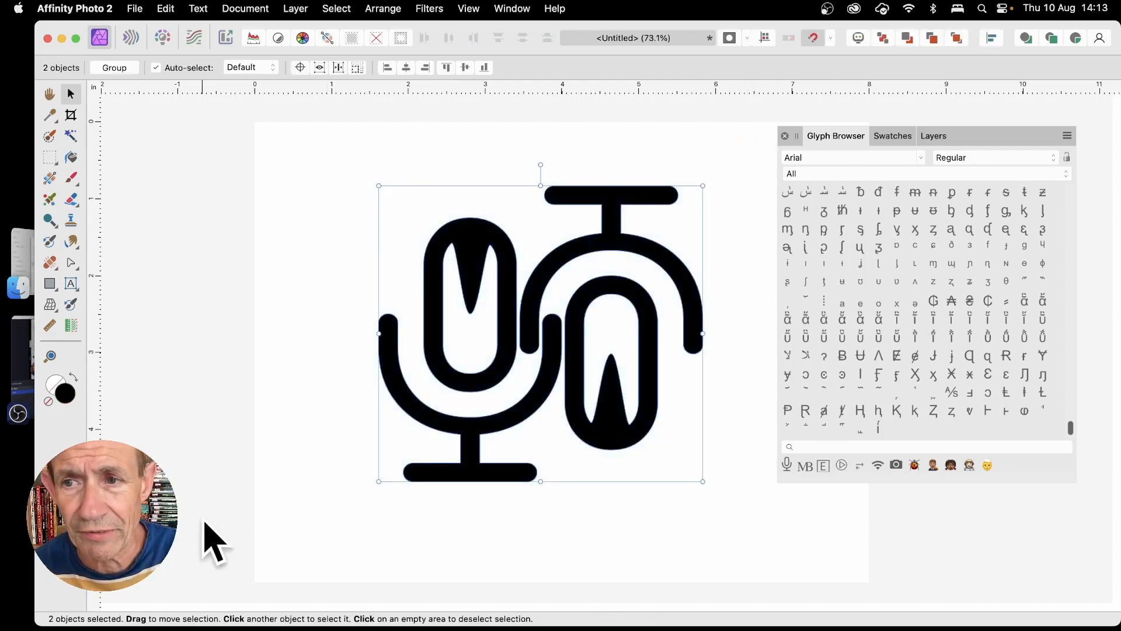
pyautogui.click(945, 135)
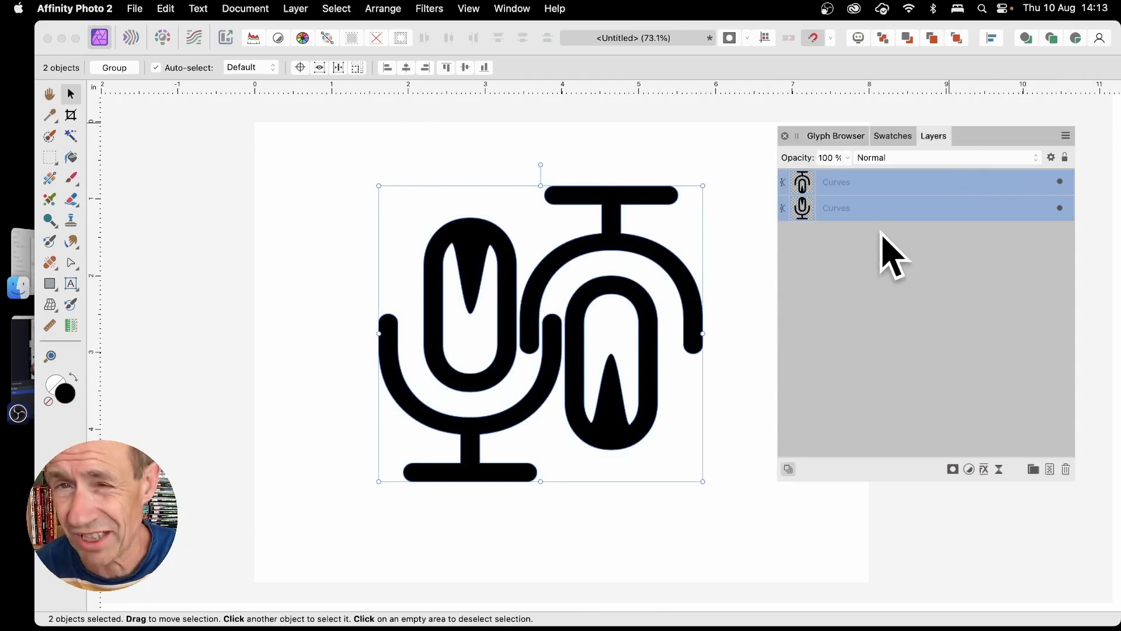
pyautogui.click(296, 9)
pyautogui.scroll(-3, 389, 438)
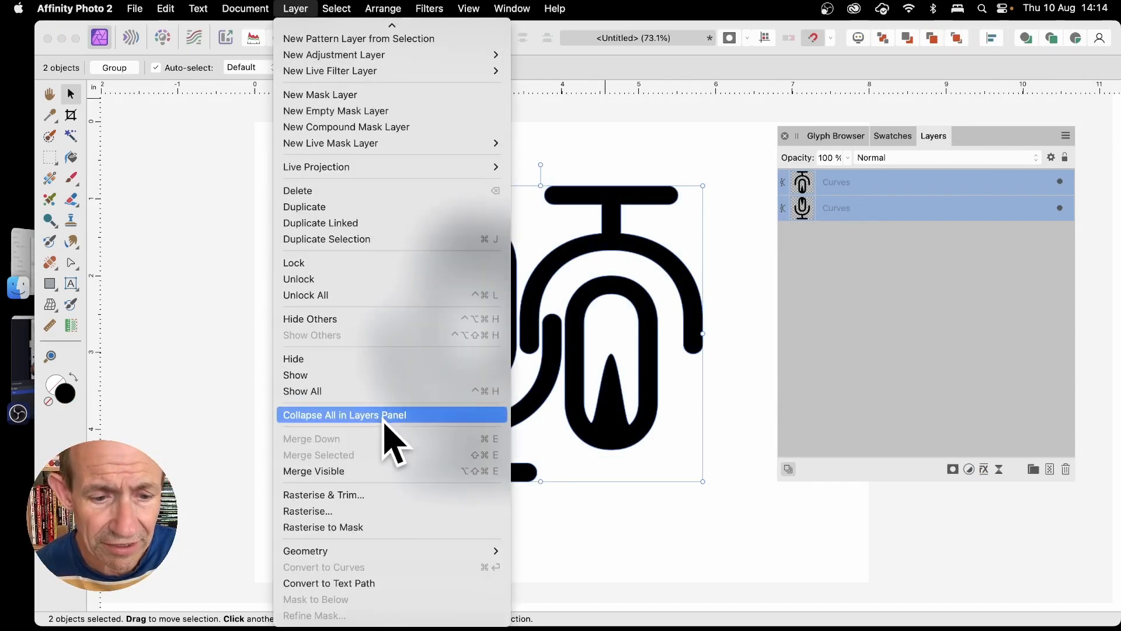
pyautogui.moveTo(384, 552)
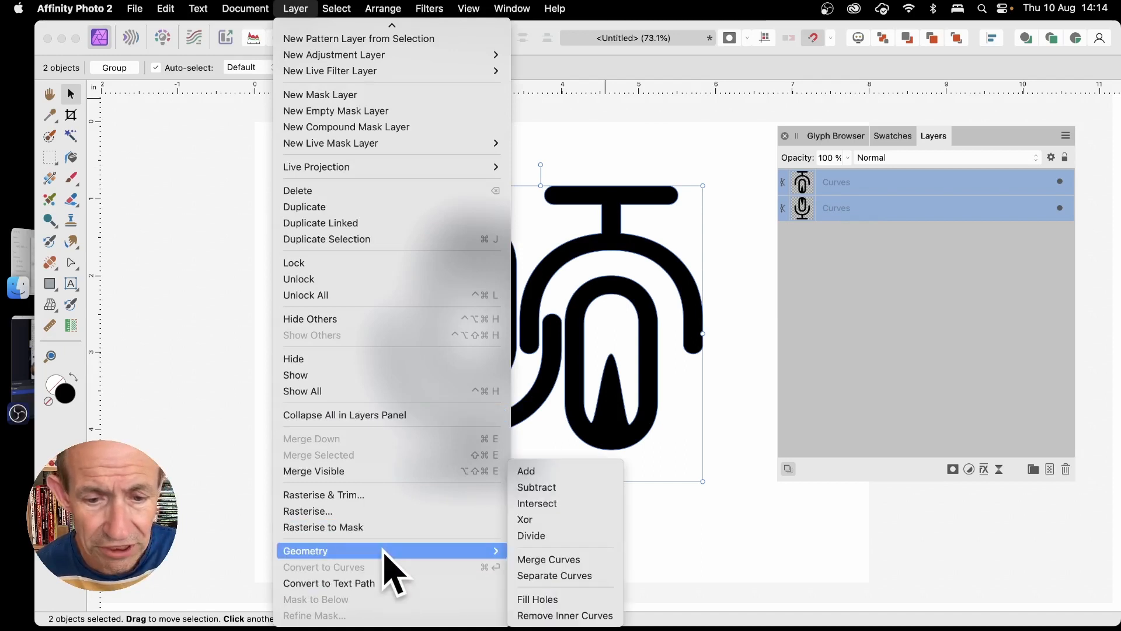
pyautogui.click(535, 473)
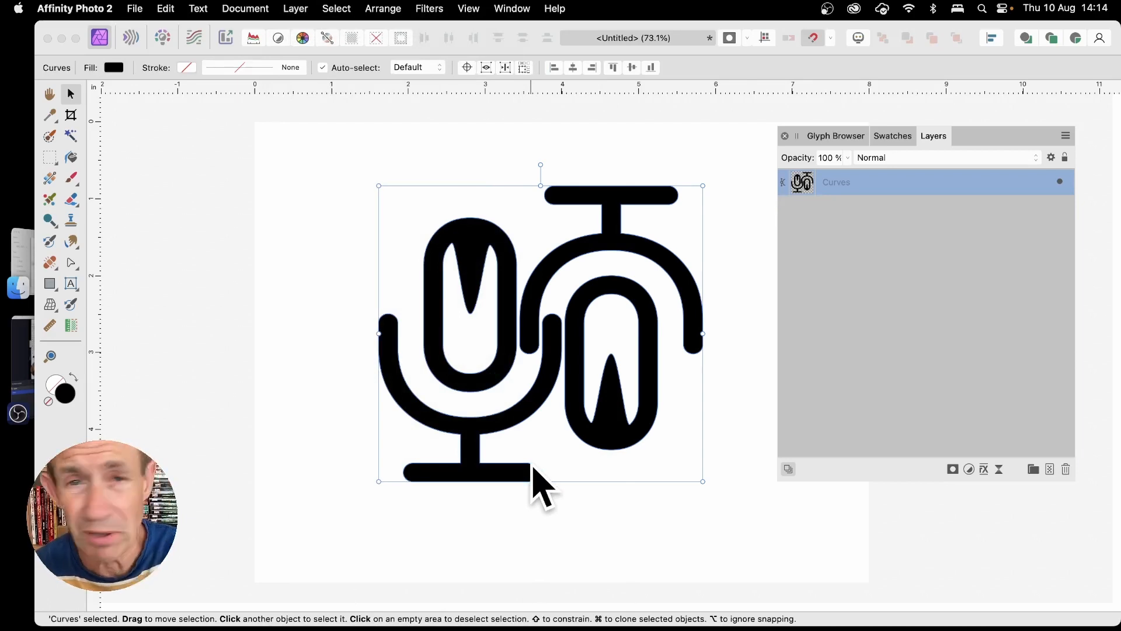
# Add a Pillow Bevel / Emboss of 18.4 px radius and an Outer Shadow with raised radius, offset and intensity to the combined microphone curves.
pyautogui.click(984, 469)
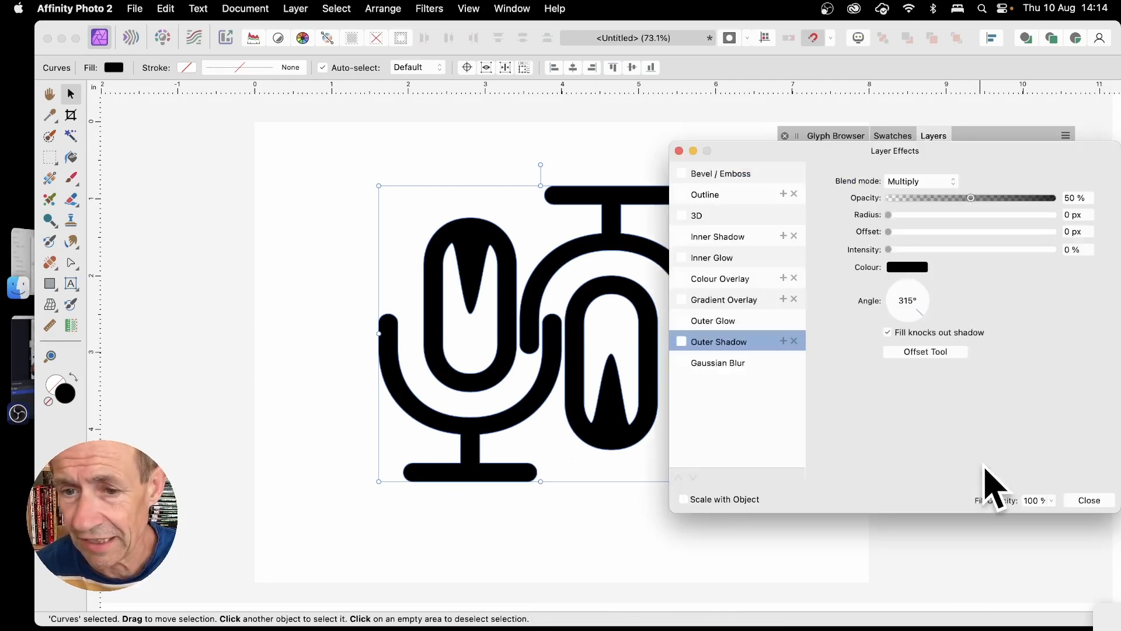
pyautogui.click(684, 176)
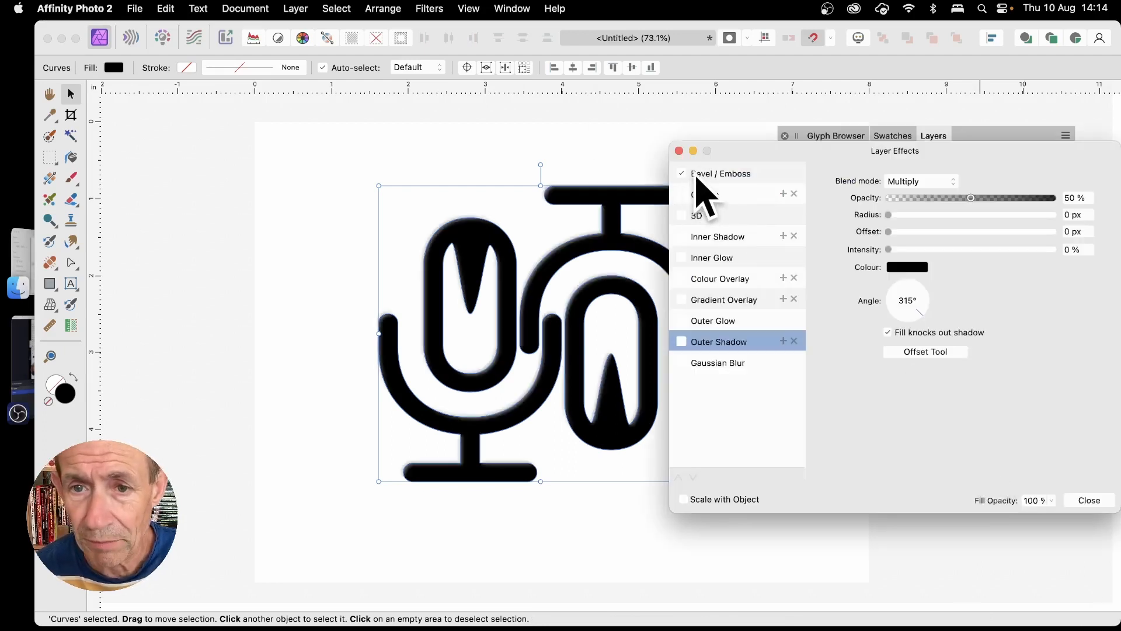
pyautogui.moveTo(944, 199); pyautogui.dragTo(975, 199)
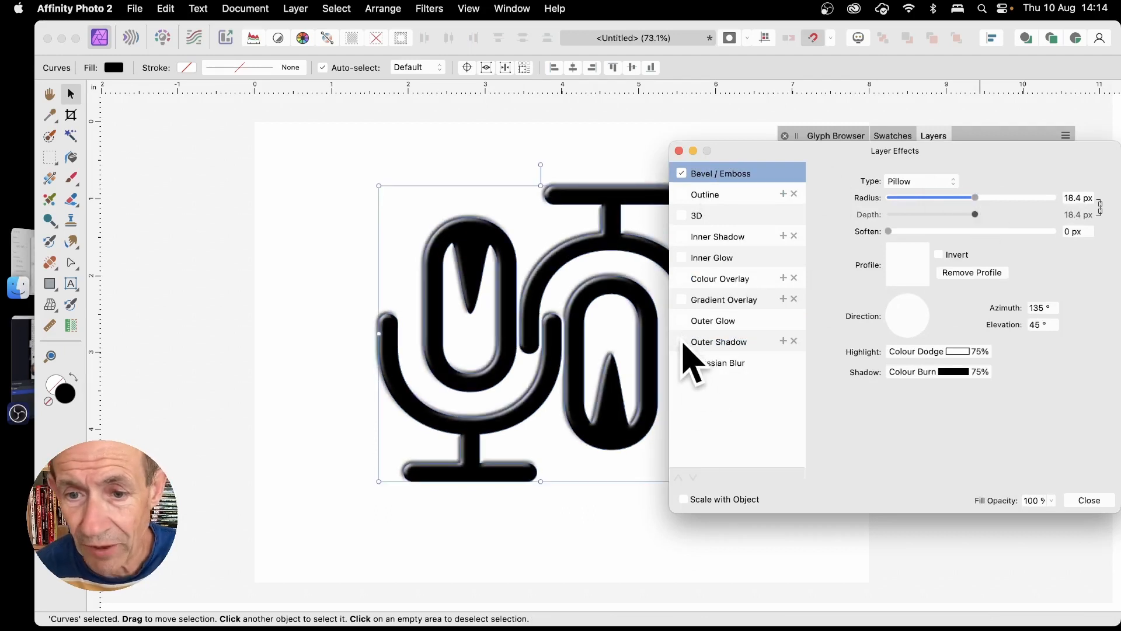
pyautogui.click(739, 343)
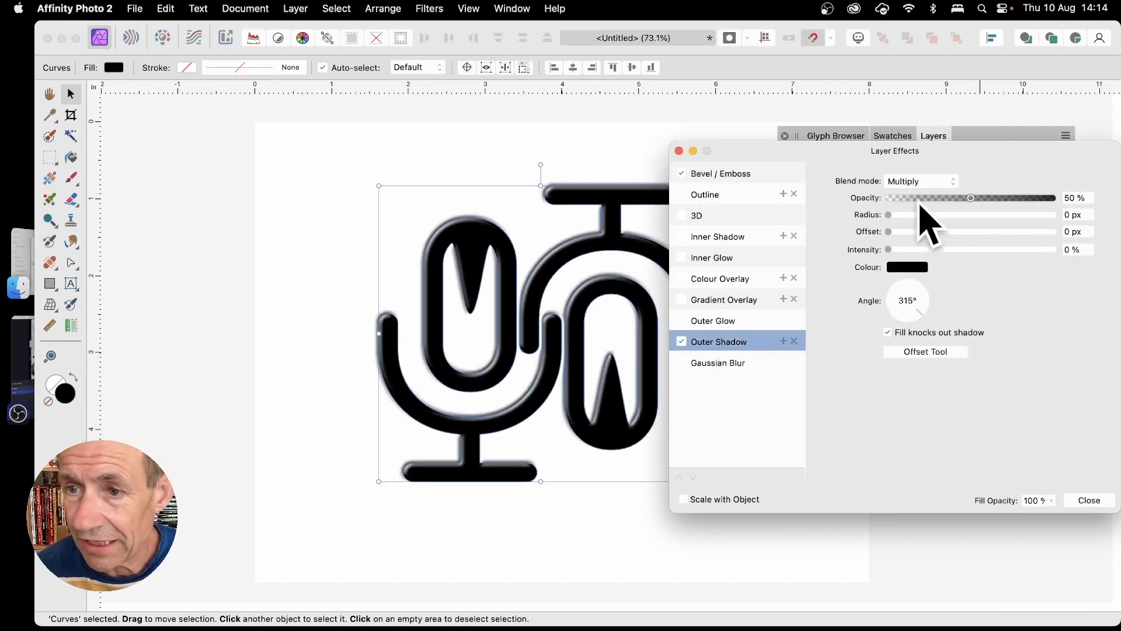
pyautogui.moveTo(934, 214); pyautogui.dragTo(984, 249)
pyautogui.click(1091, 504)
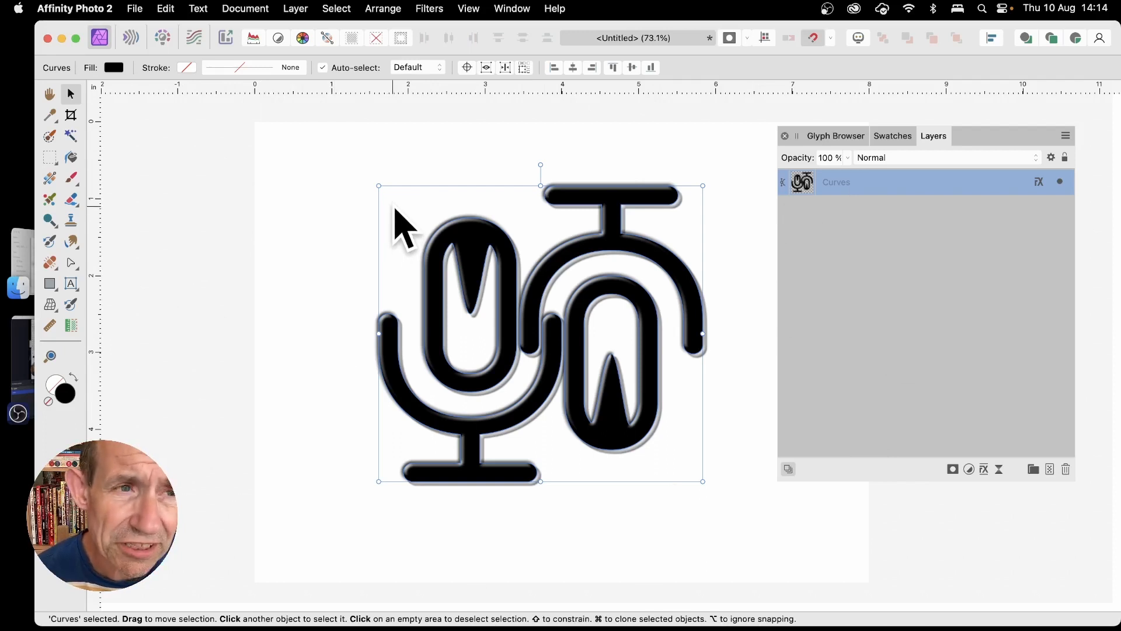
# Change the combined microphone shape's fill to a bright blue, RGB 23, 126, 255.
pyautogui.click(49, 286)
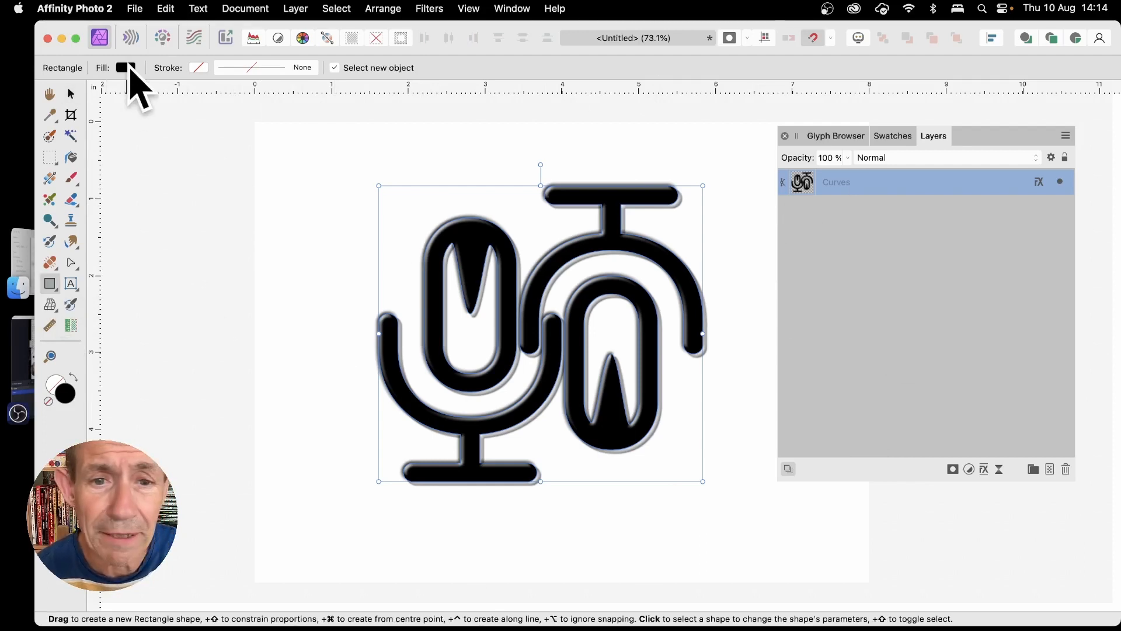
pyautogui.click(126, 67)
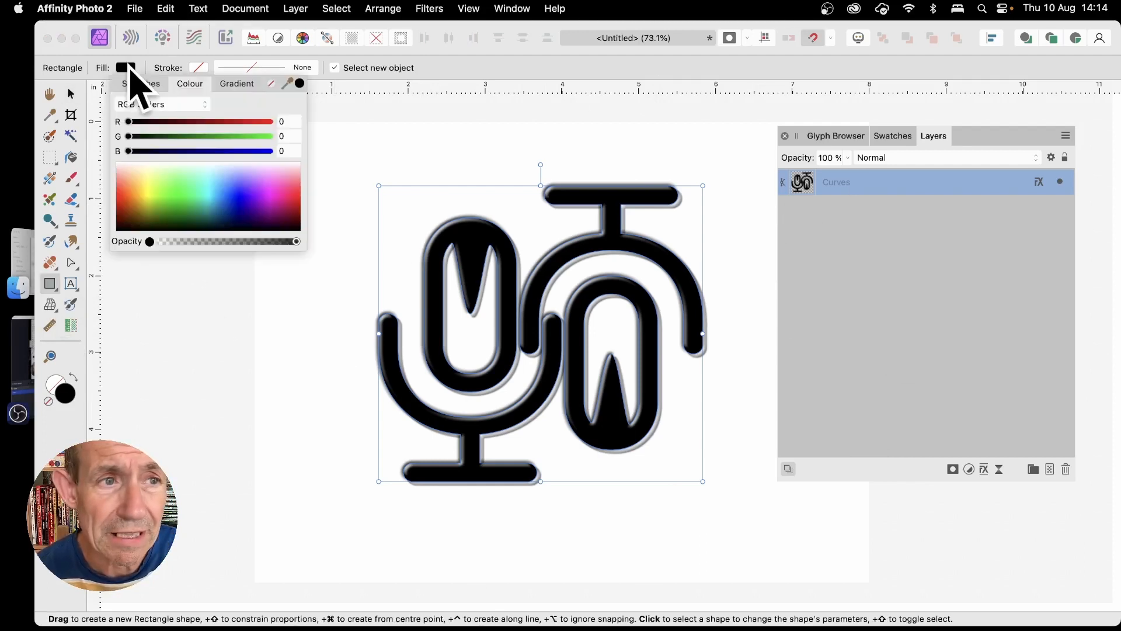
pyautogui.click(226, 192)
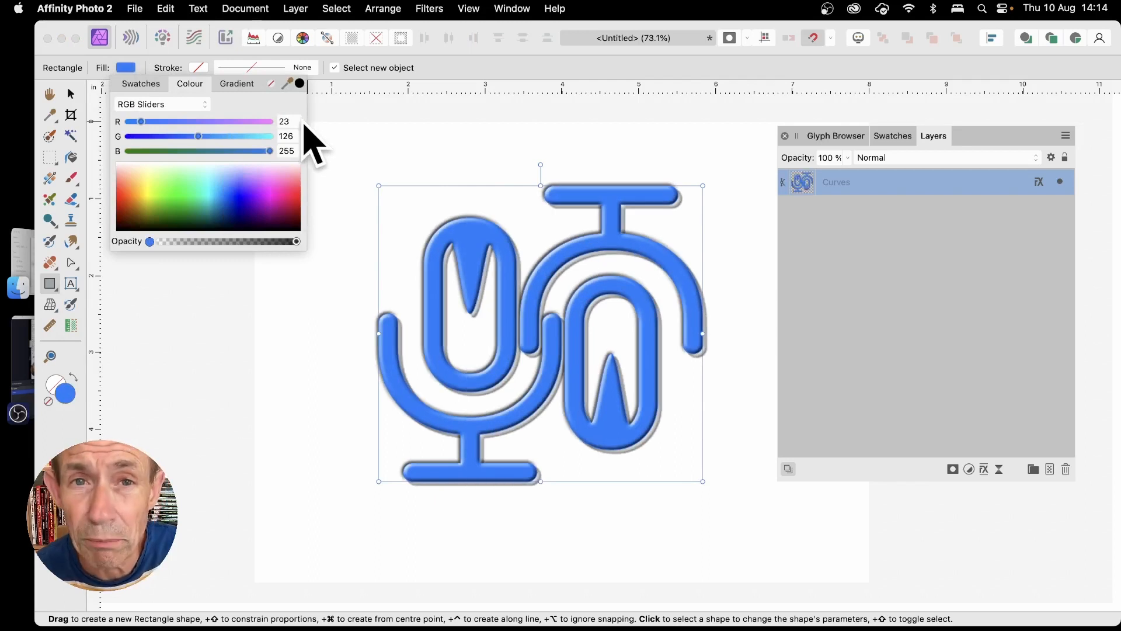
# Draw a linear blue-to-black gradient fill diagonally across the microphone shape, from its upper left to beyond its lower right.
pyautogui.click(234, 84)
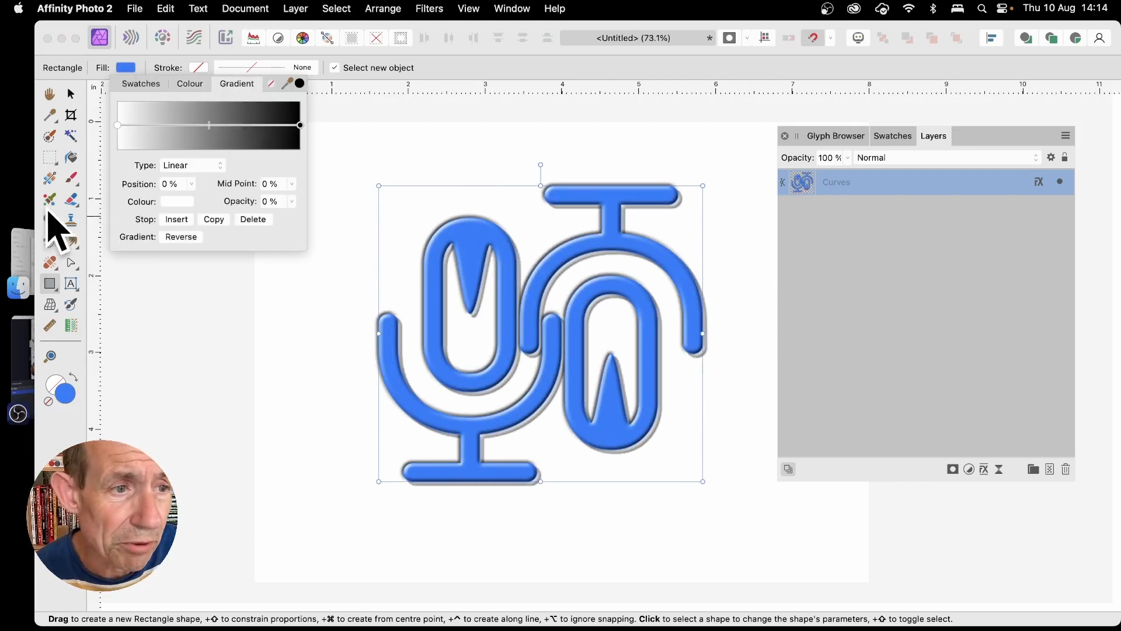
pyautogui.click(49, 178)
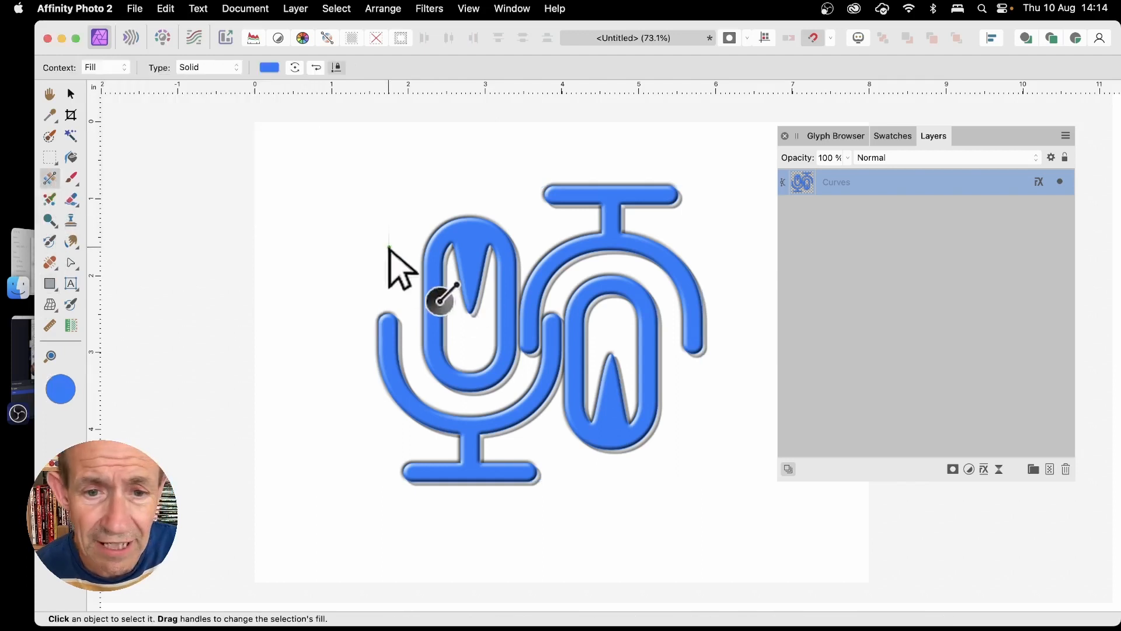
pyautogui.moveTo(389, 247); pyautogui.dragTo(735, 447)
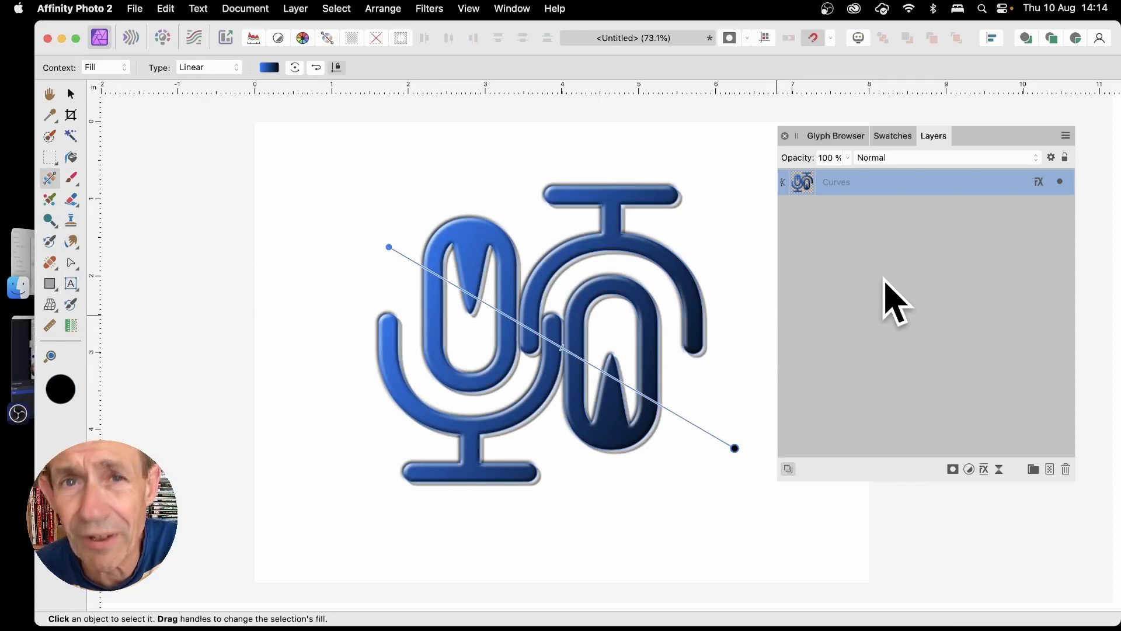
# Apply a multicoloured elliptical preset from the Gradients swatches to the microphones and move the gradient's centre to the middle of the artwork.
pyautogui.click(894, 136)
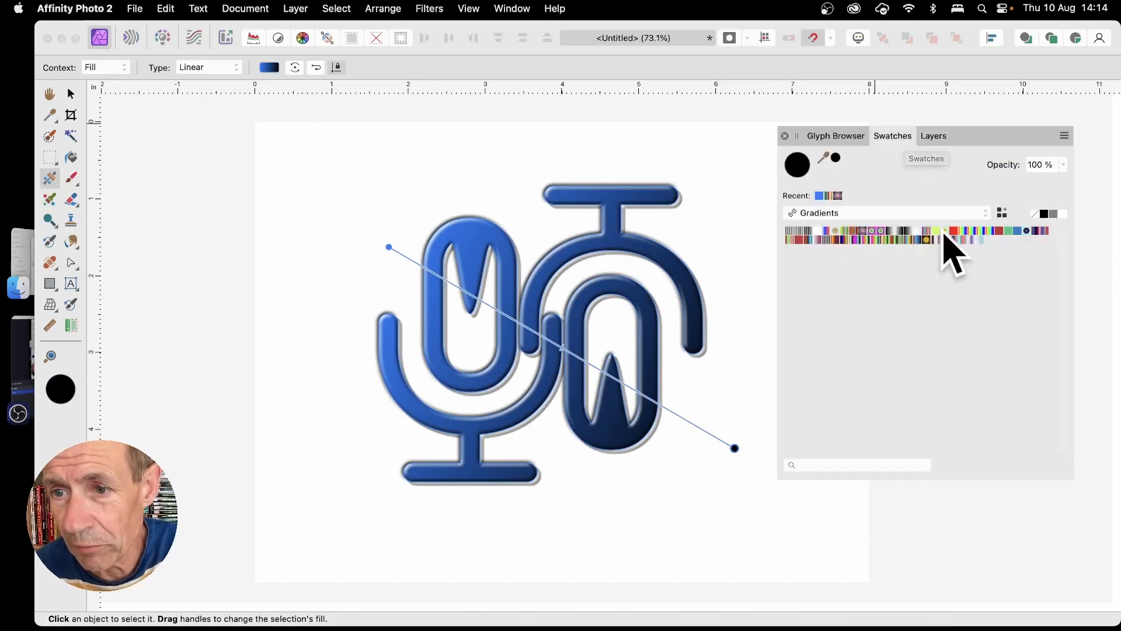
pyautogui.click(874, 233)
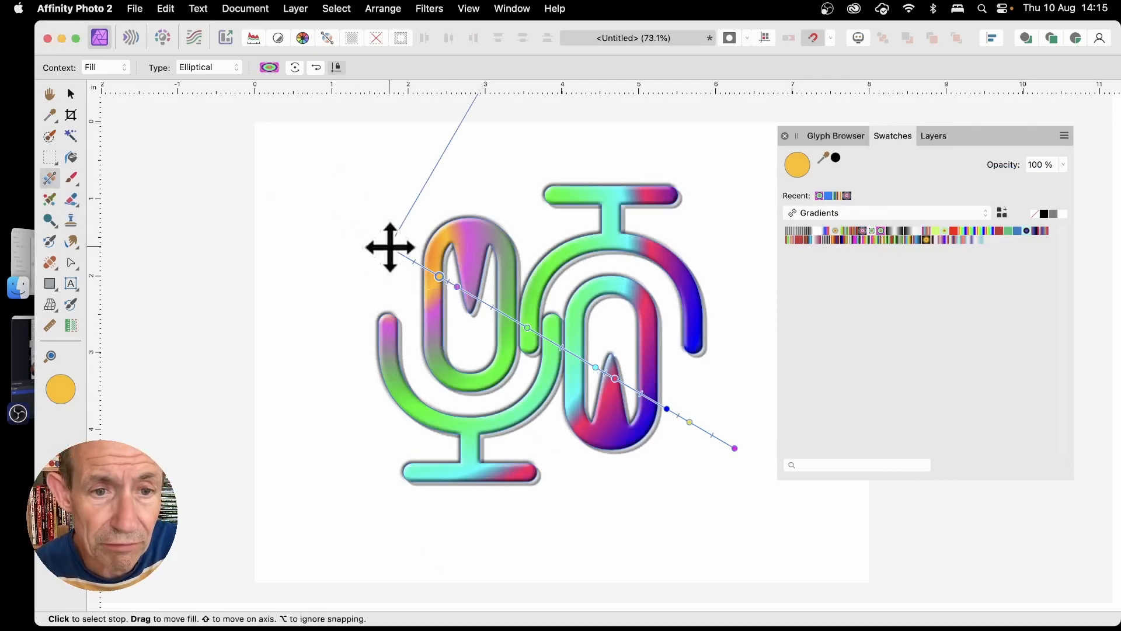
pyautogui.moveTo(389, 247); pyautogui.dragTo(541, 320)
pyautogui.click(71, 94)
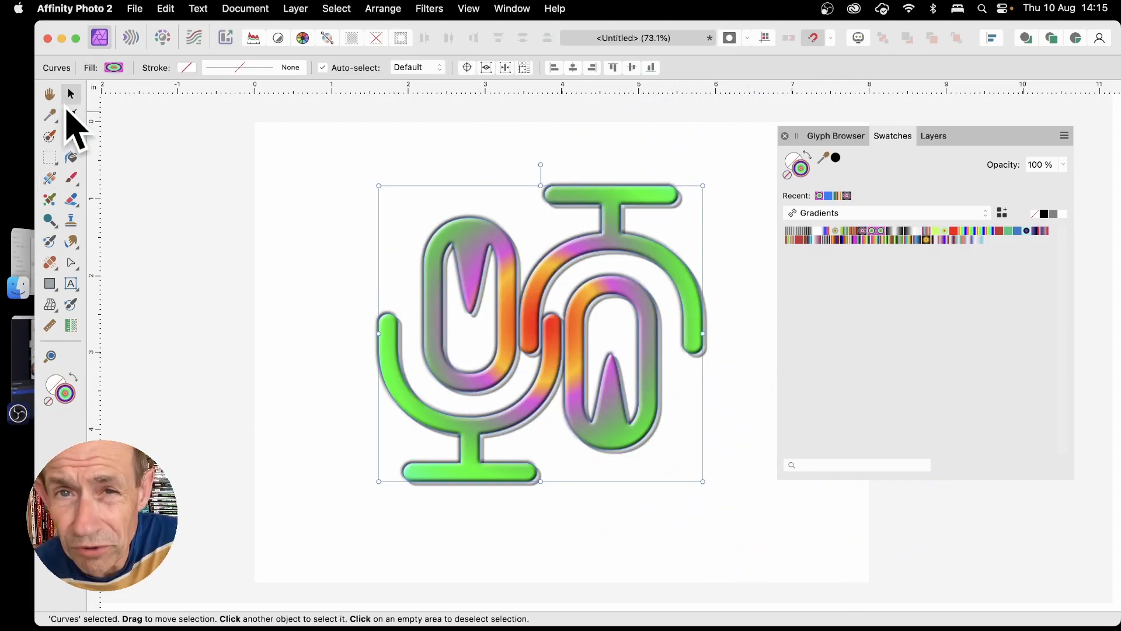
# Add a live Twirl distortion filter to the microphone graphic with an angle of 545.6° and a radius of 418.9 px.
pyautogui.click(299, 4)
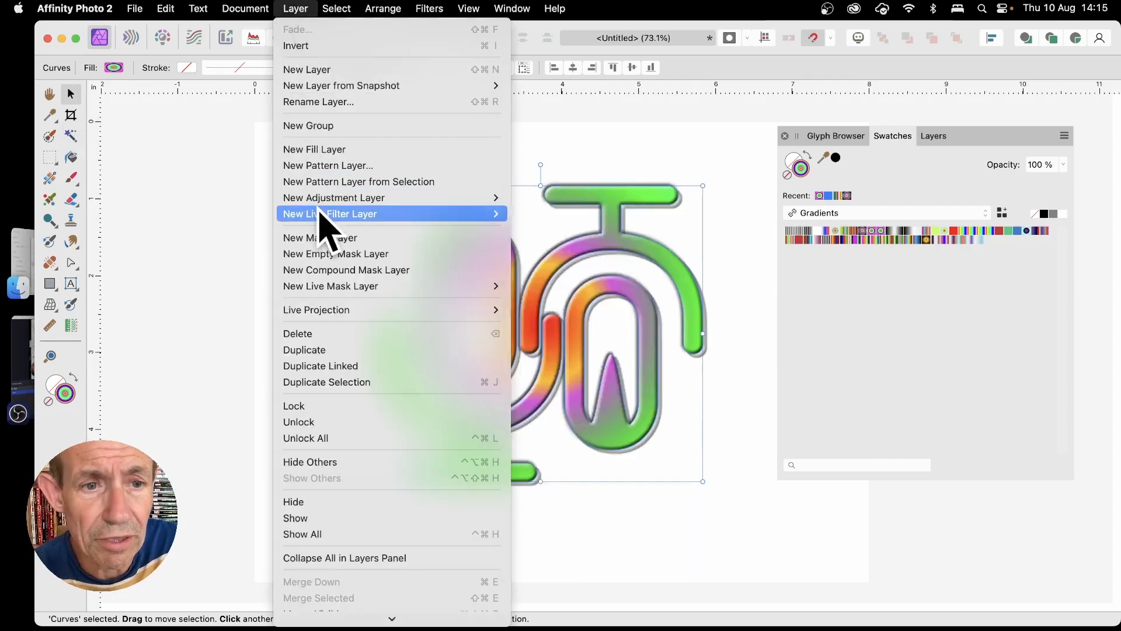
pyautogui.moveTo(320, 217)
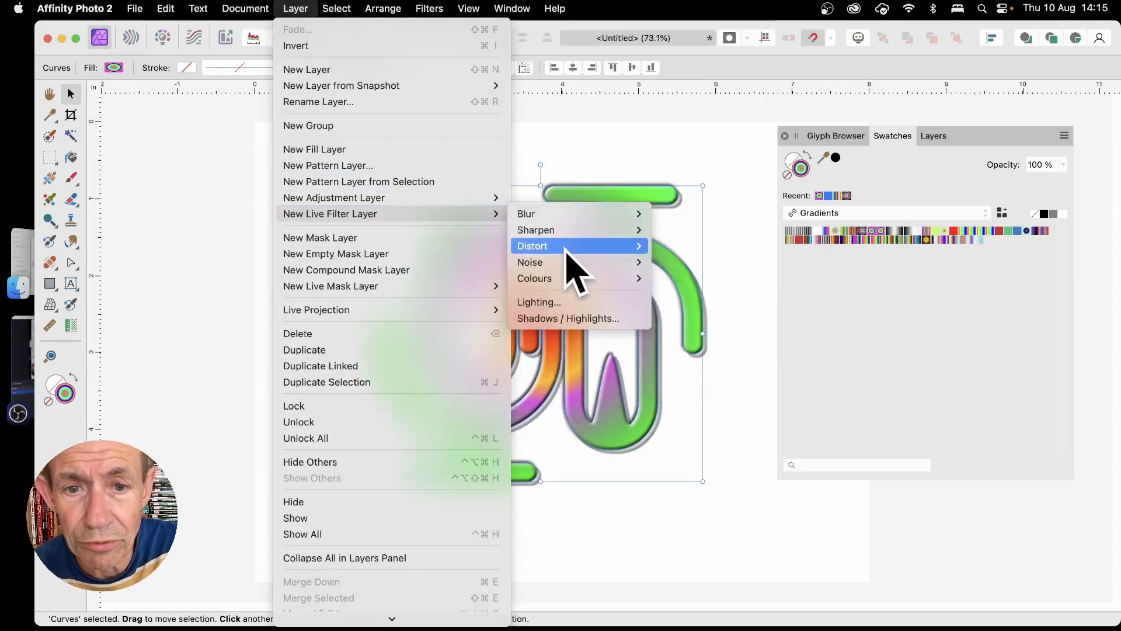
pyautogui.moveTo(650, 255)
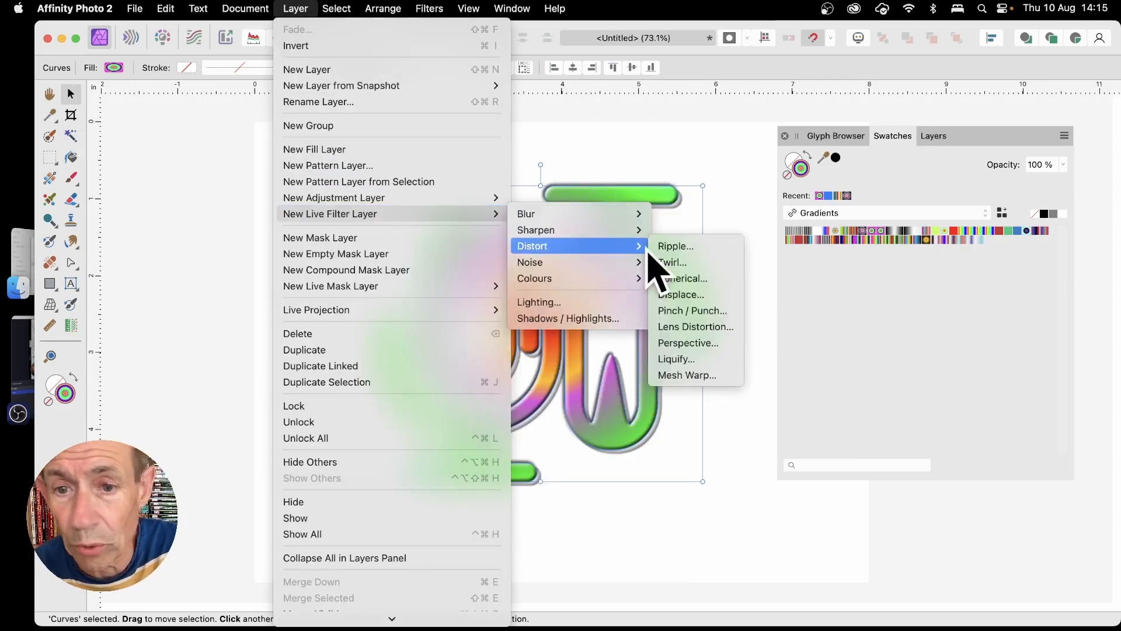
pyautogui.click(690, 262)
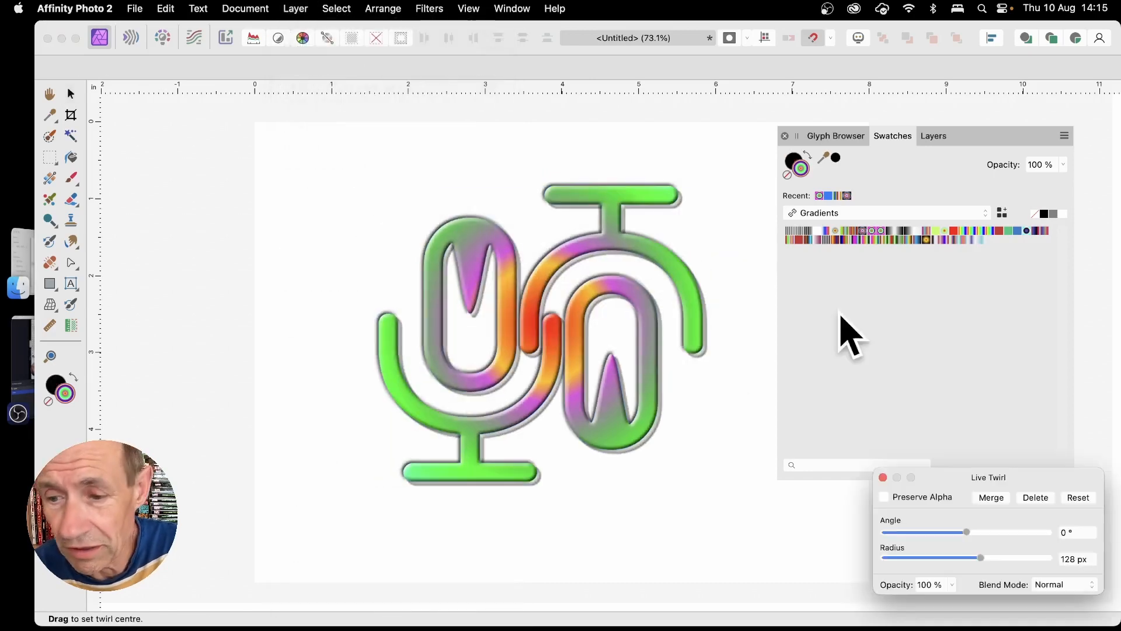
pyautogui.moveTo(989, 474); pyautogui.dragTo(659, 242)
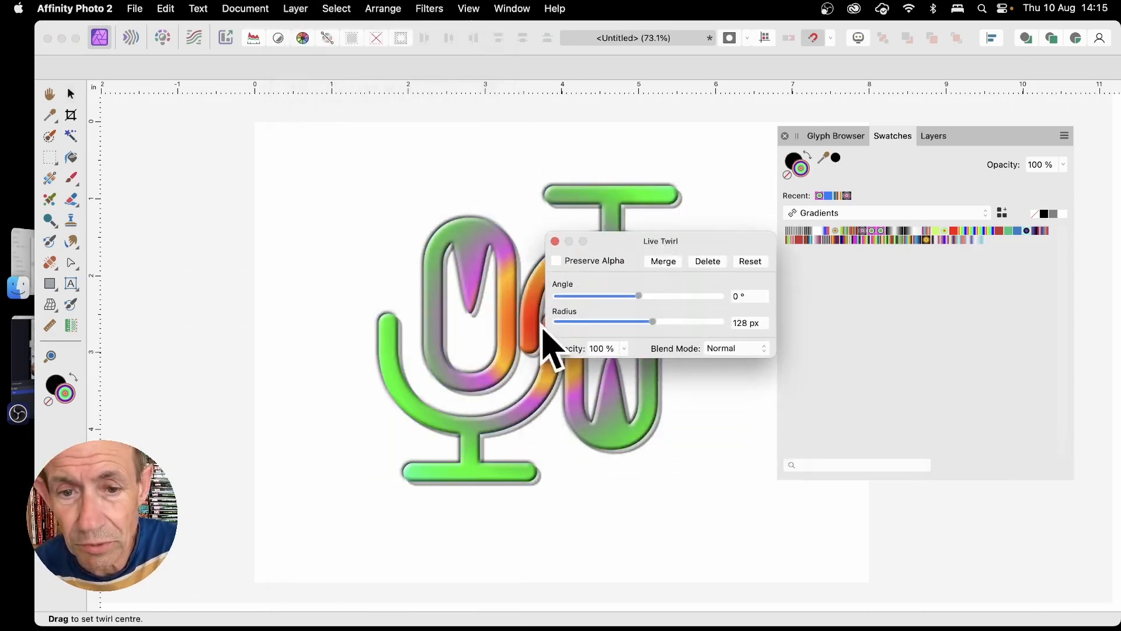
pyautogui.moveTo(642, 297); pyautogui.dragTo(704, 323)
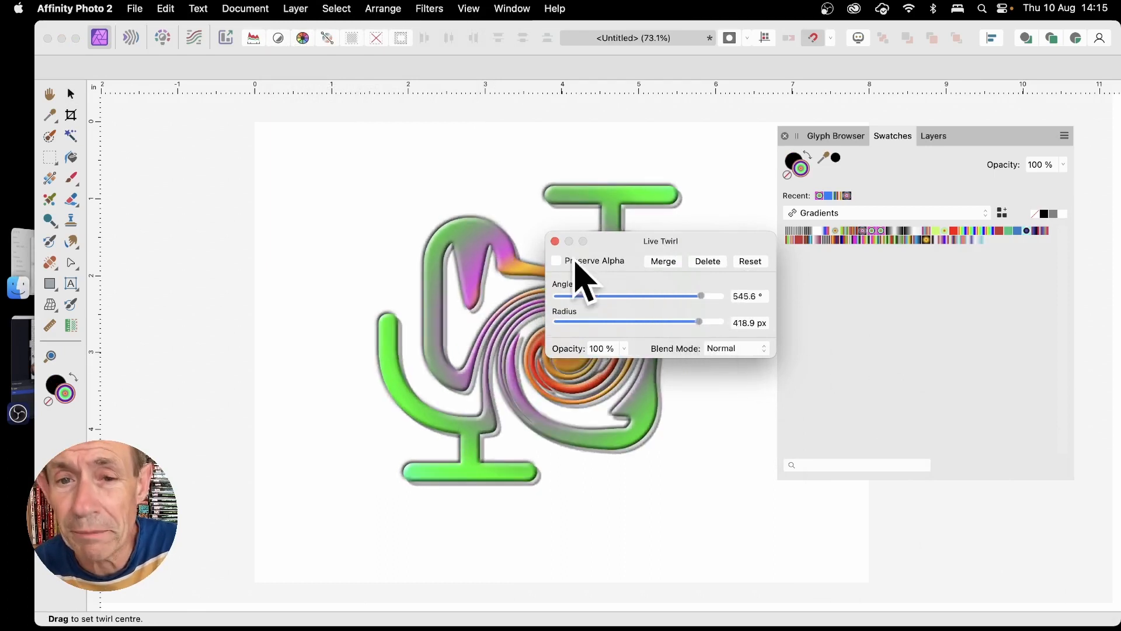
pyautogui.click(555, 241)
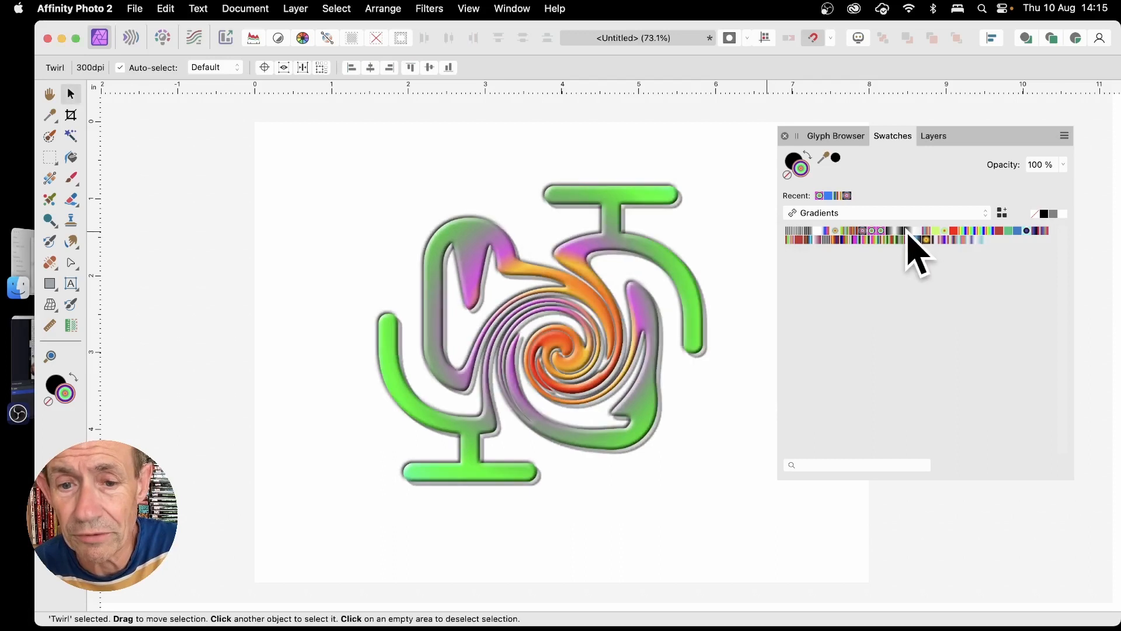